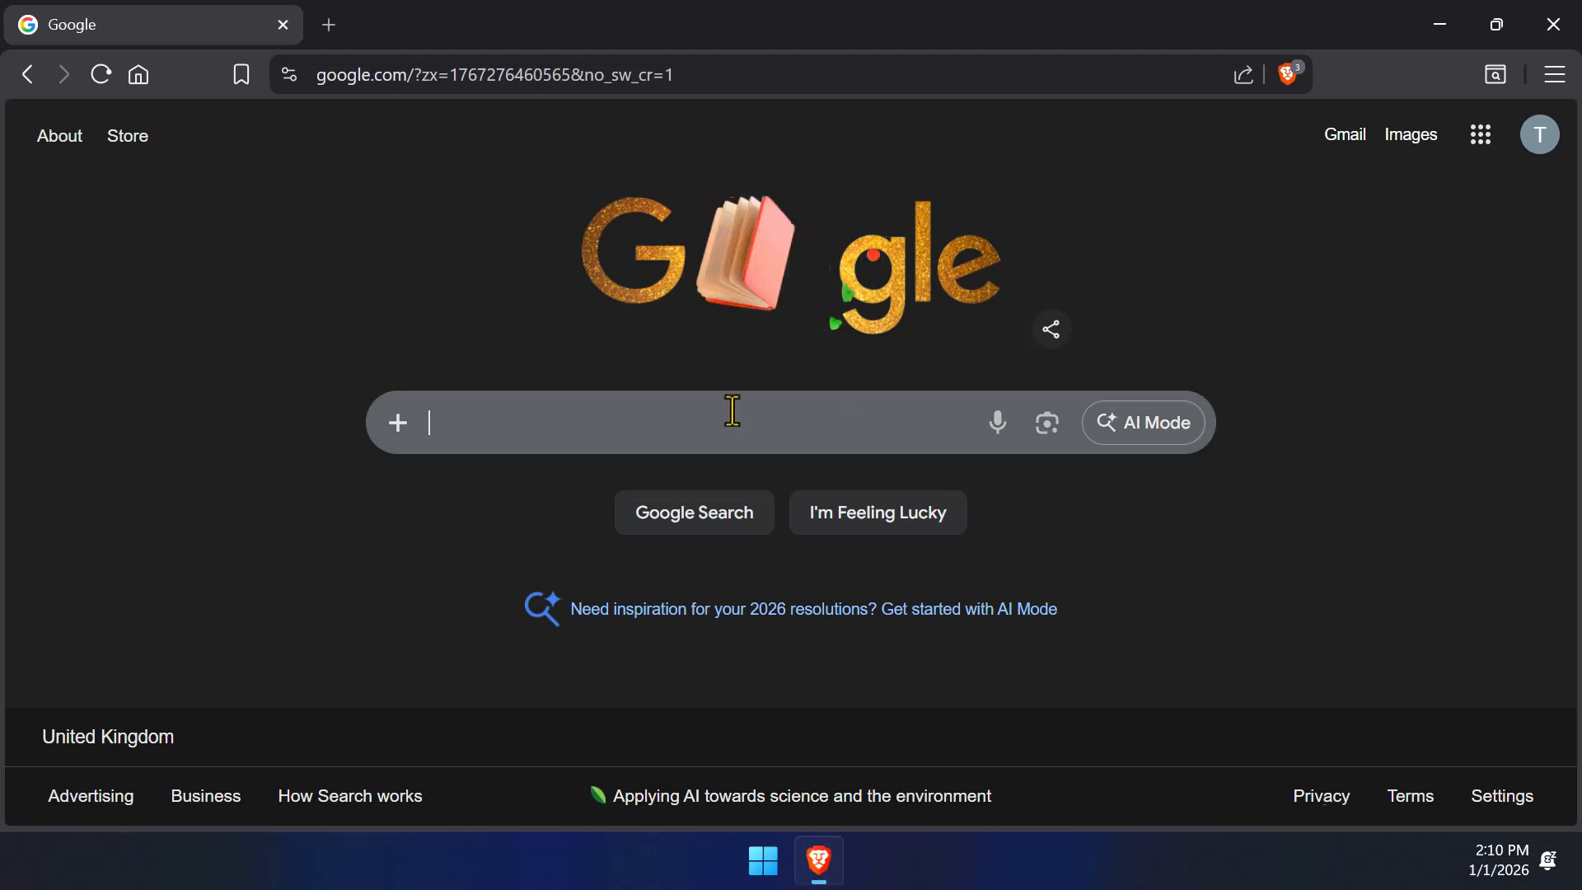
- Search Google for "facebook developer account" and open the Meta for Developers site
text(fa)
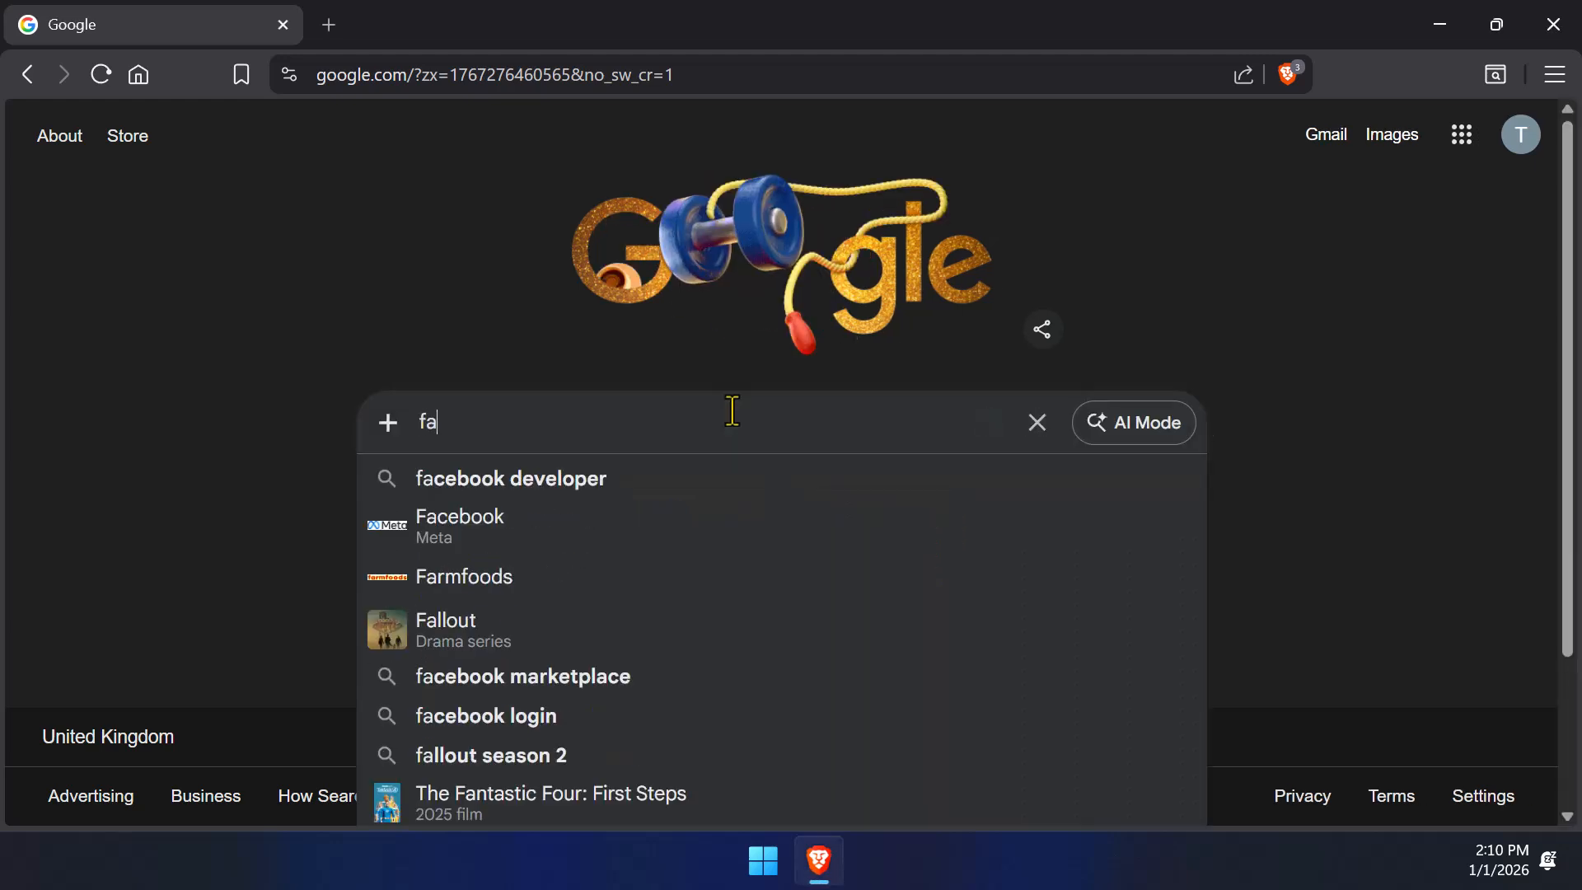
text(cebook deve)
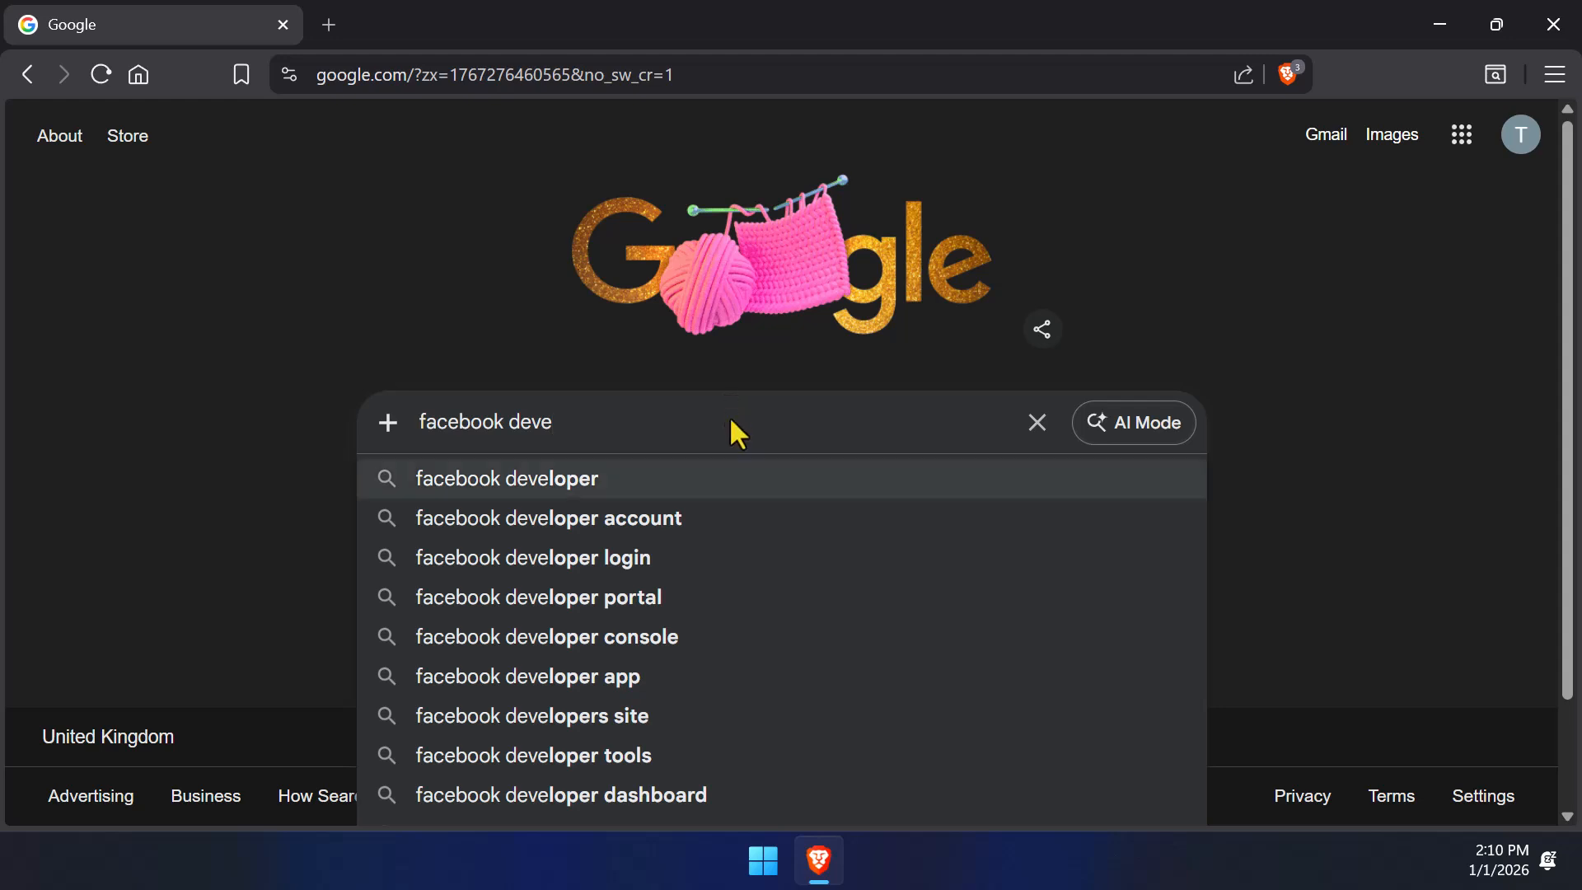
click(709, 511)
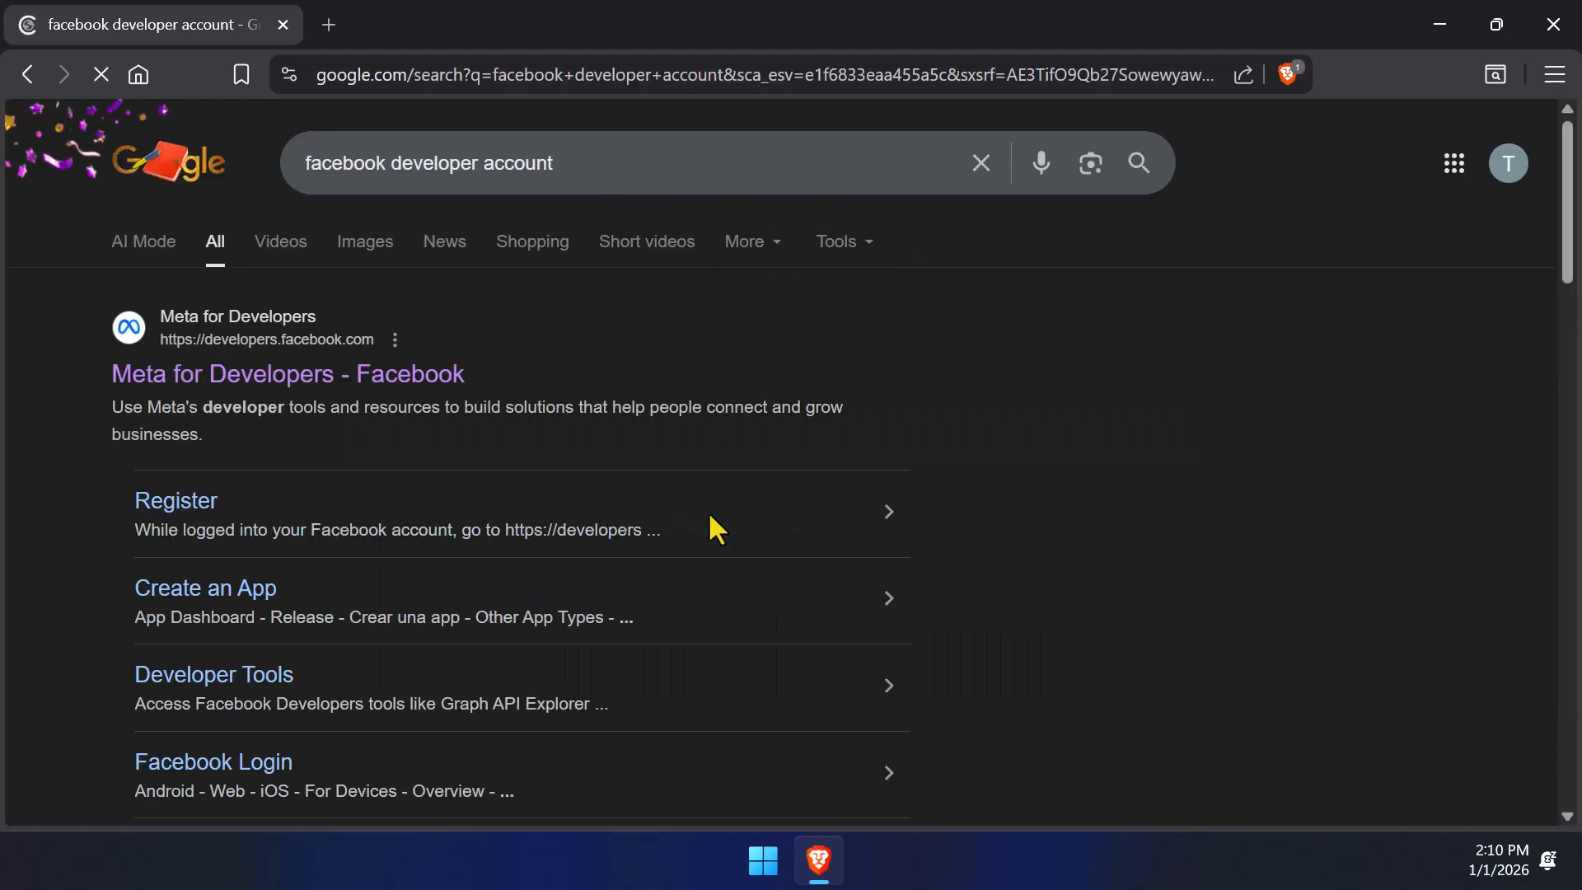
click(150, 381)
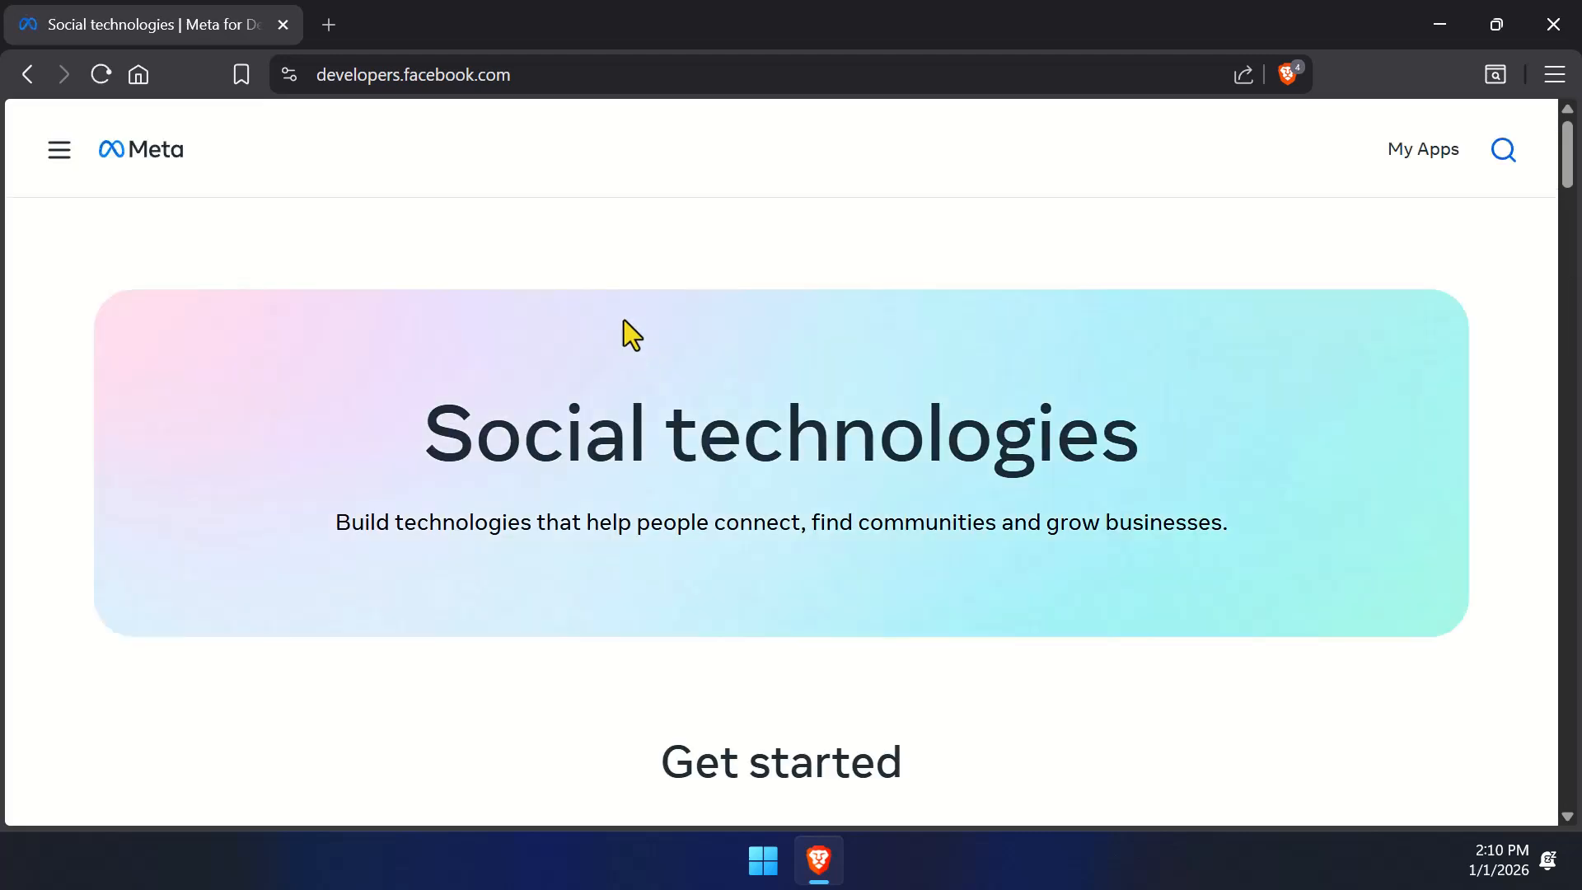
- Go to My Apps on Meta for Developers and start creating a new app
drag(524, 74, 288, 80)
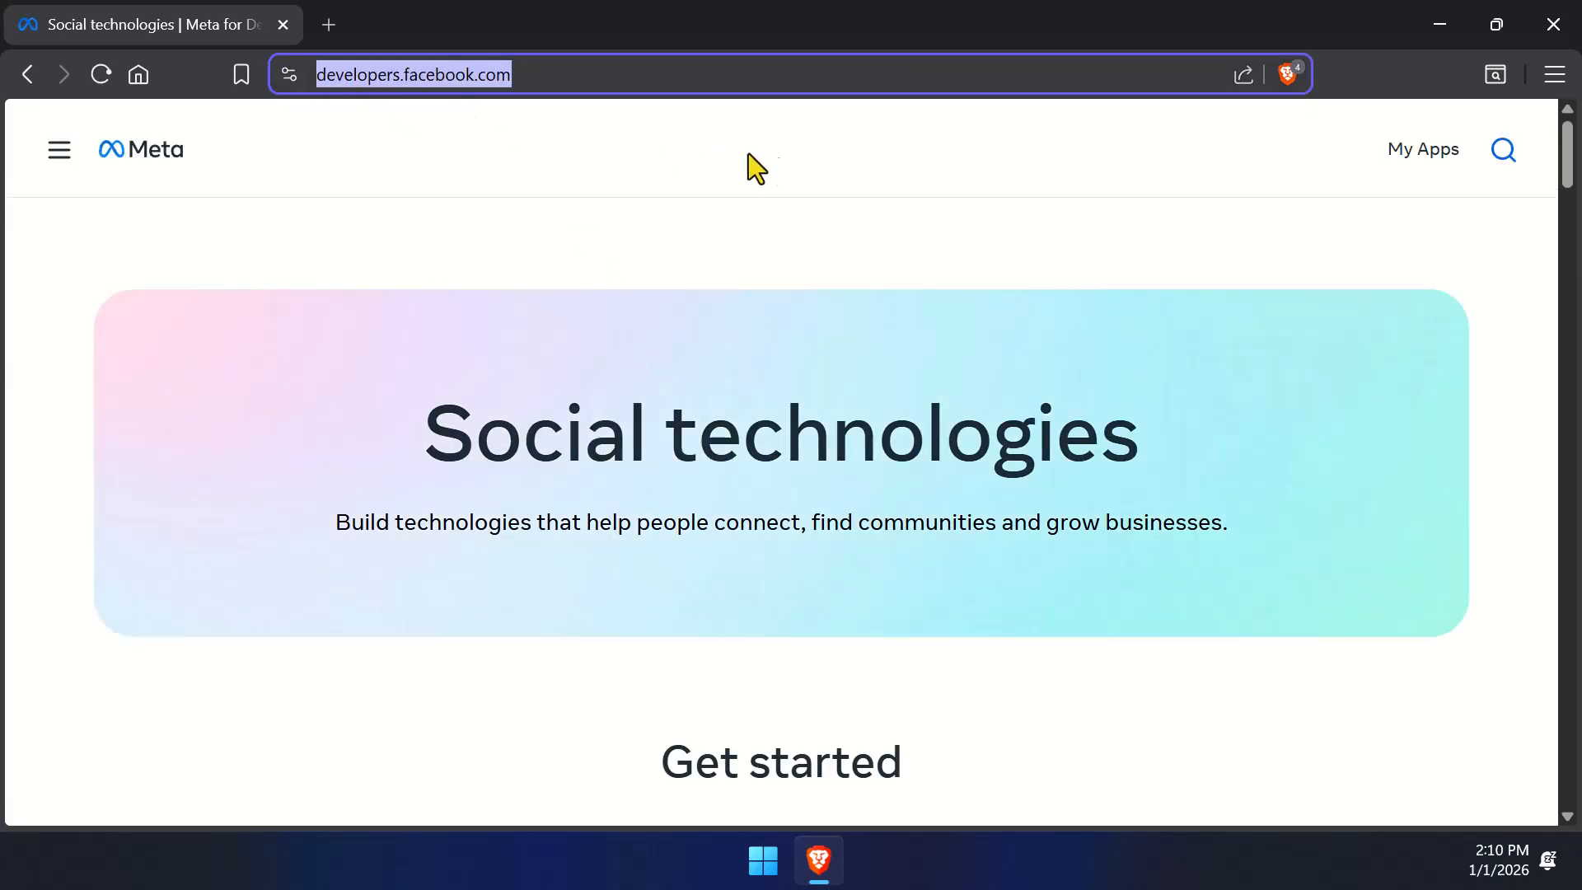
click(890, 188)
click(1417, 153)
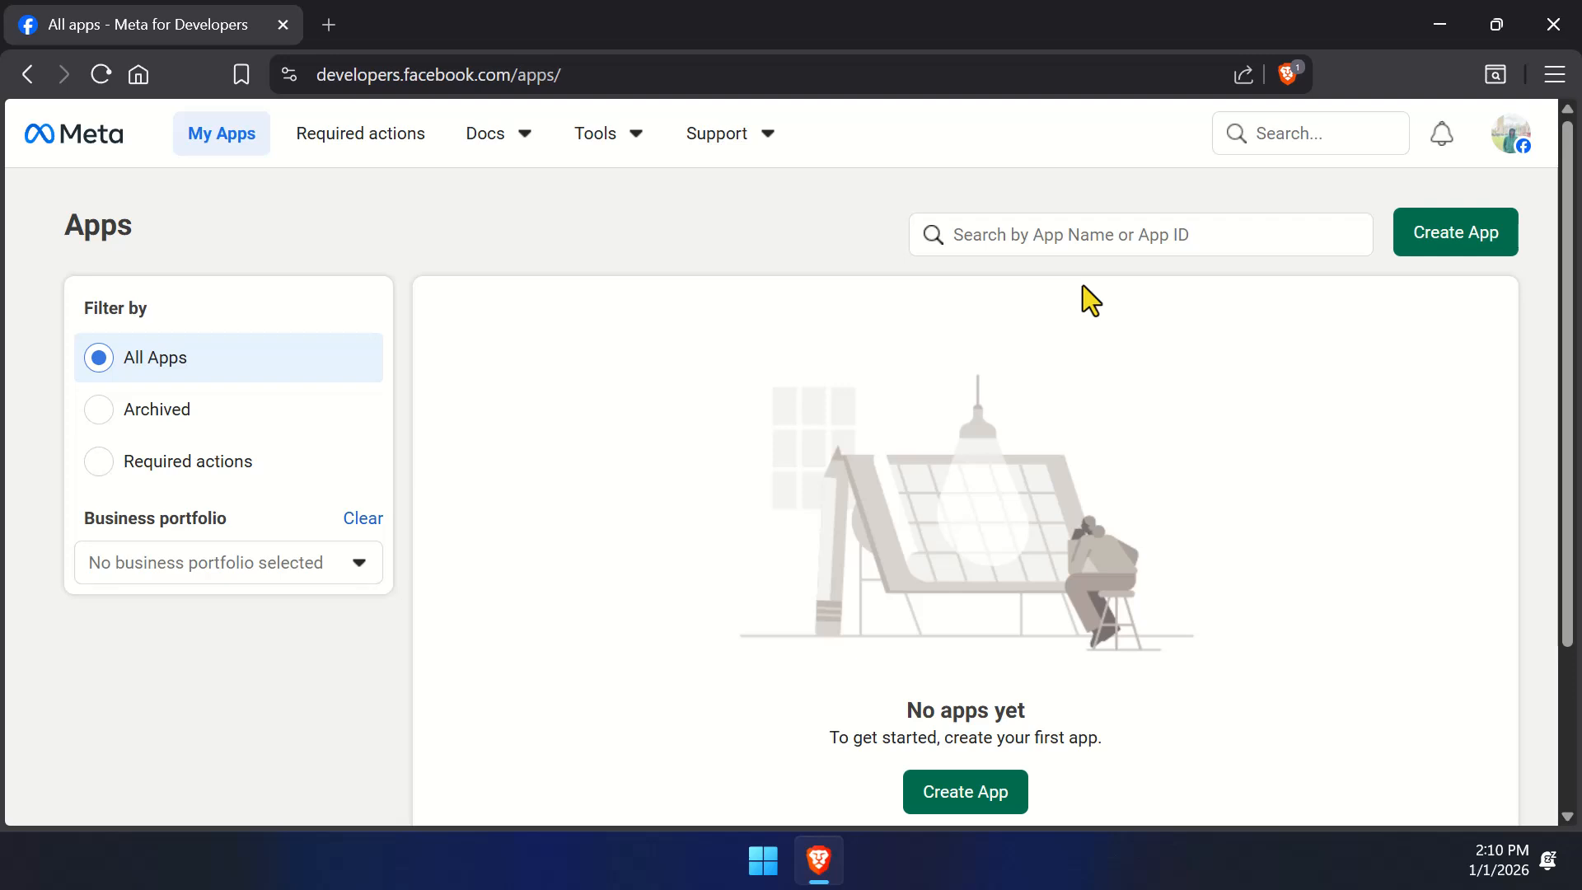
click(1483, 243)
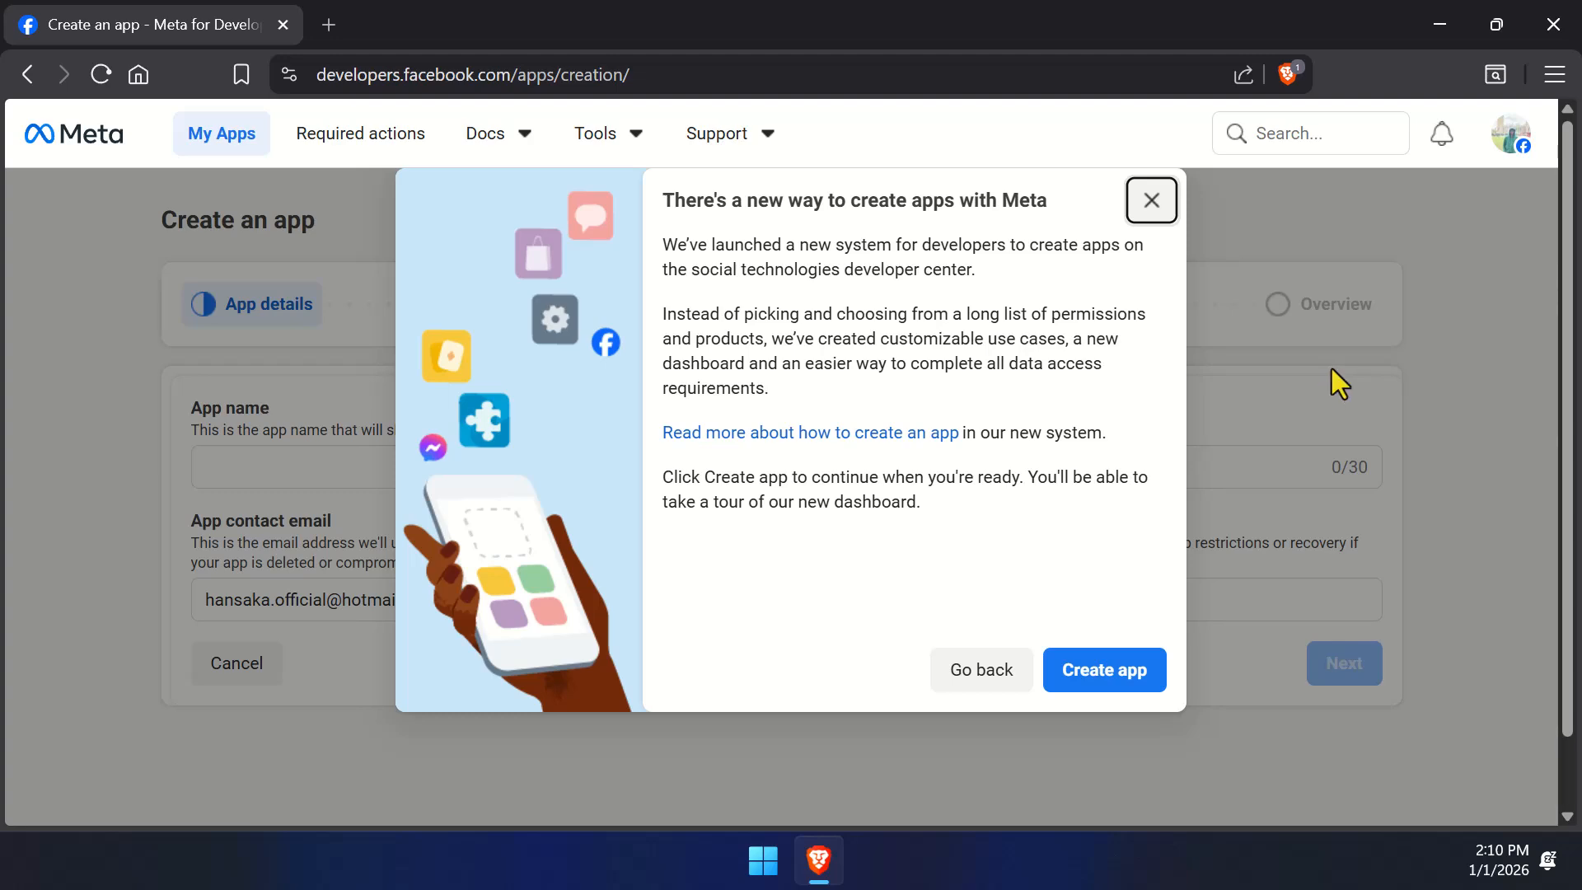
click(1105, 672)
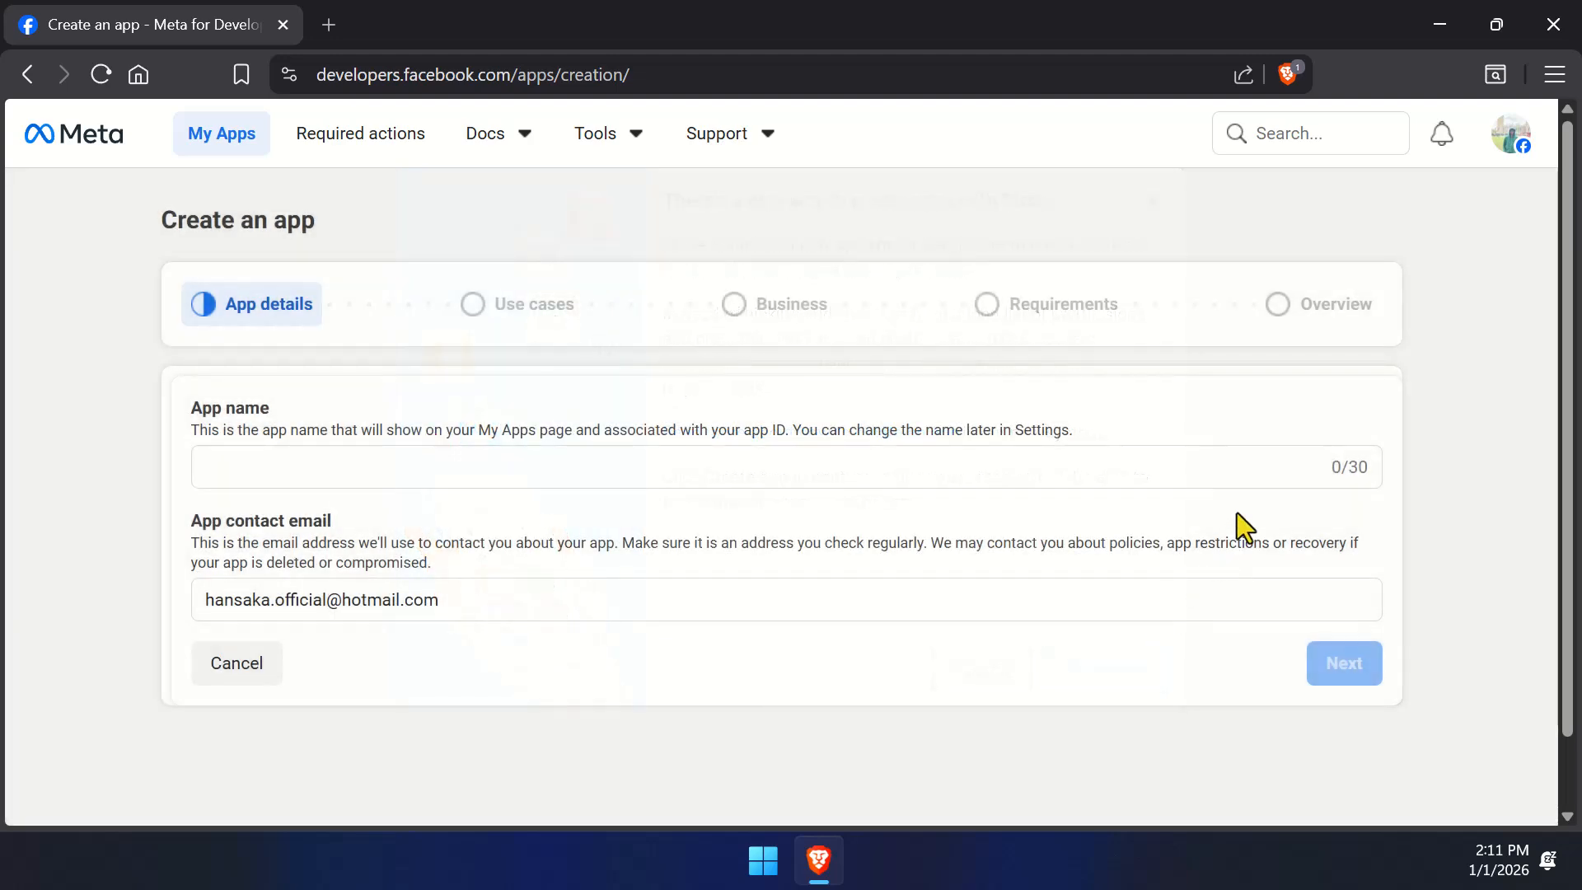
- Name the app "Tech Fury App", keep the prefilled contact e-mail and continue to the use cases
click(354, 462)
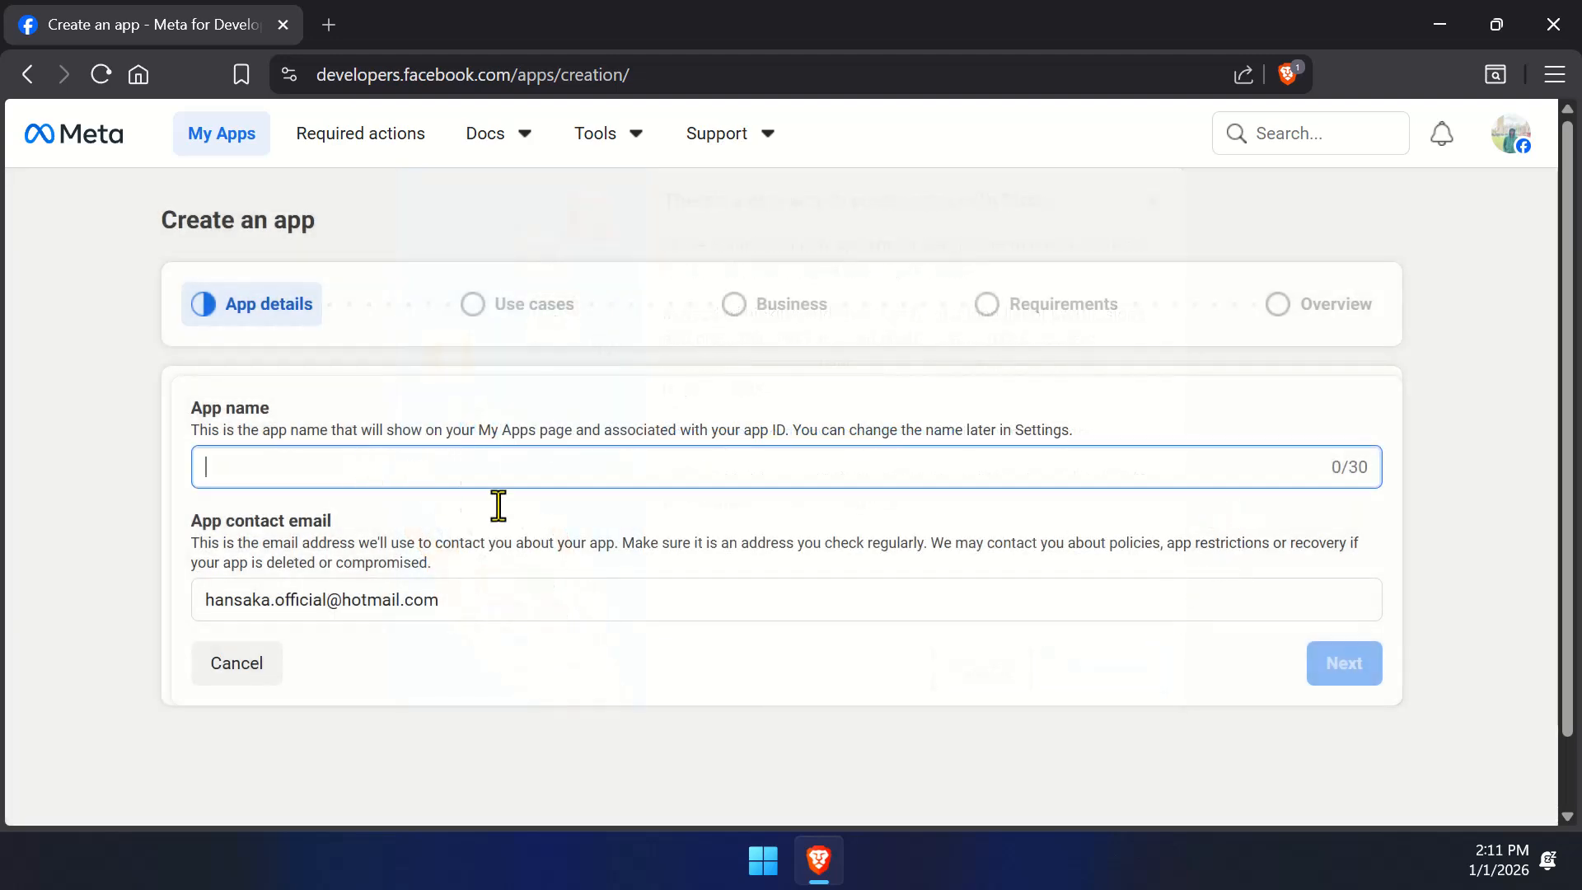
text(Te)
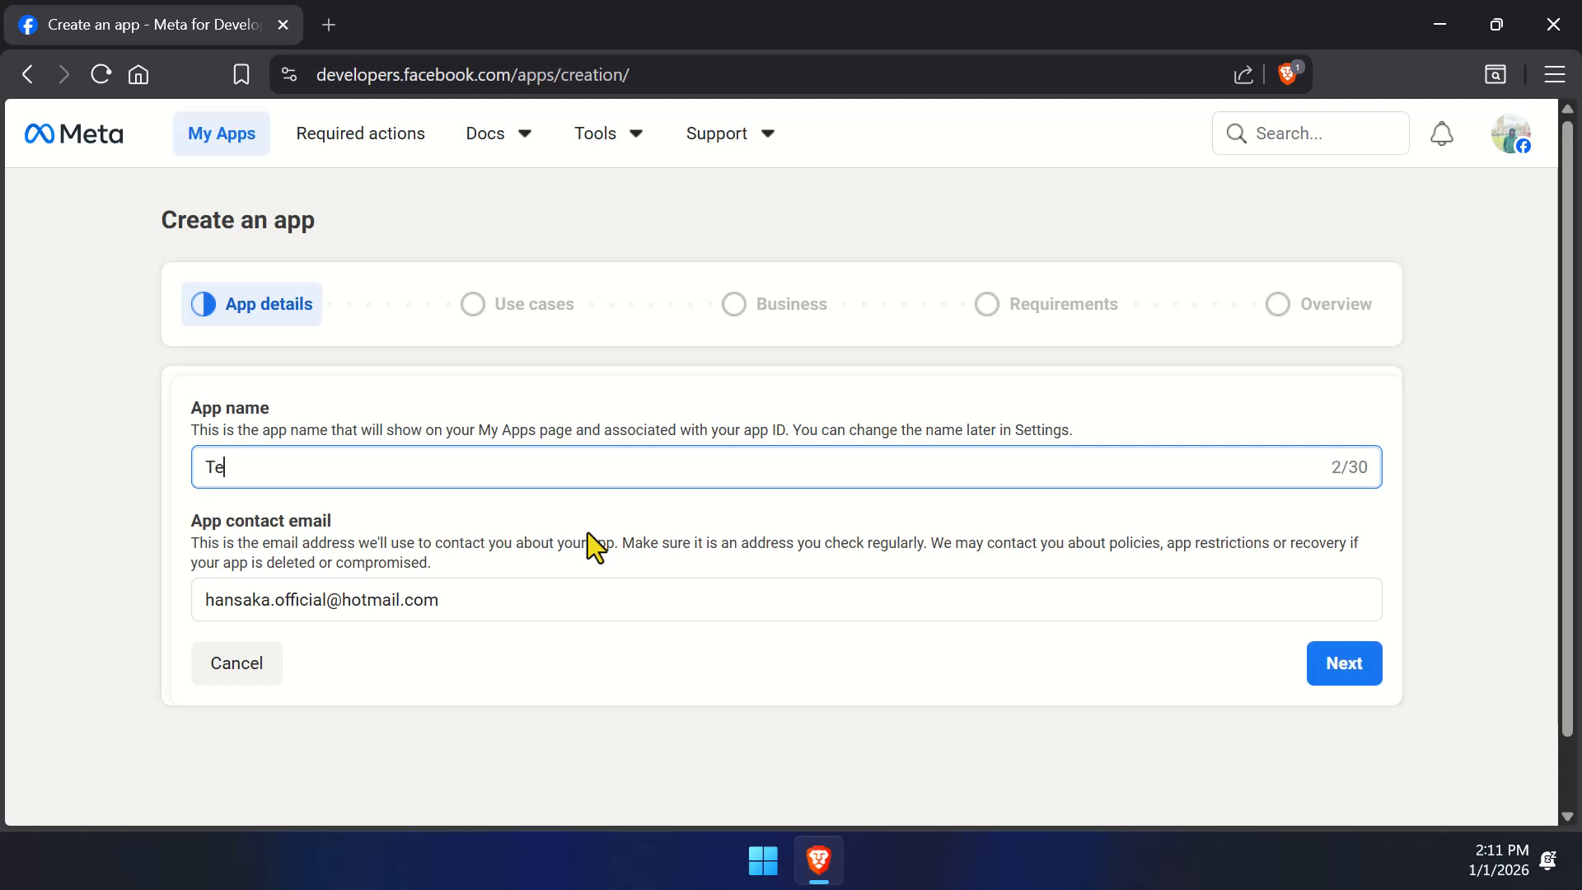
text(ch Fury App)
click(468, 601)
drag(447, 602, 202, 607)
click(494, 651)
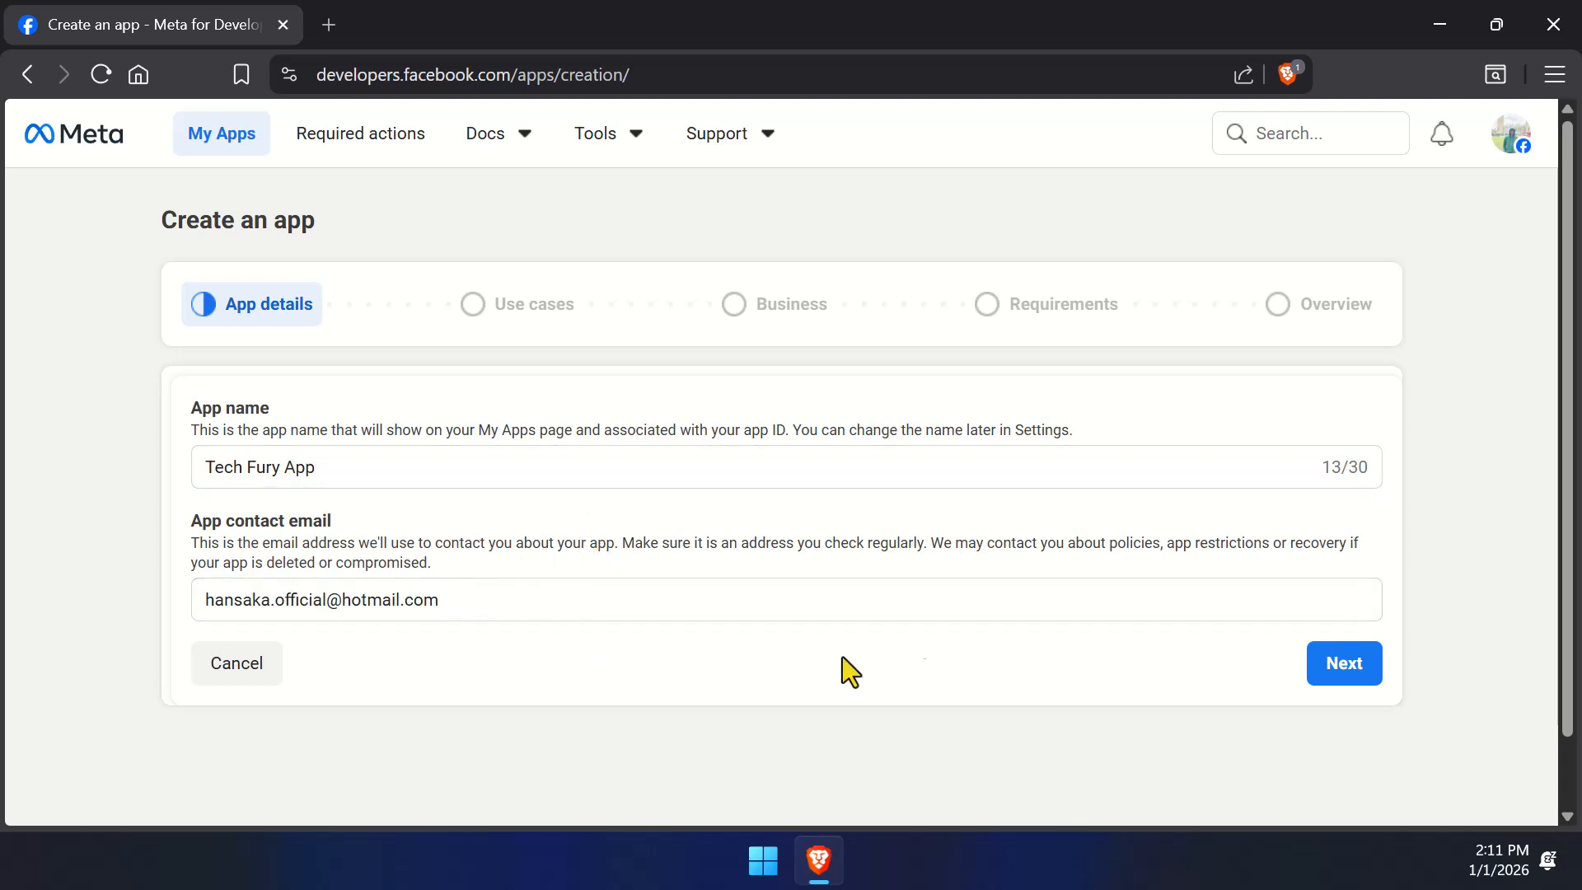
click(1336, 677)
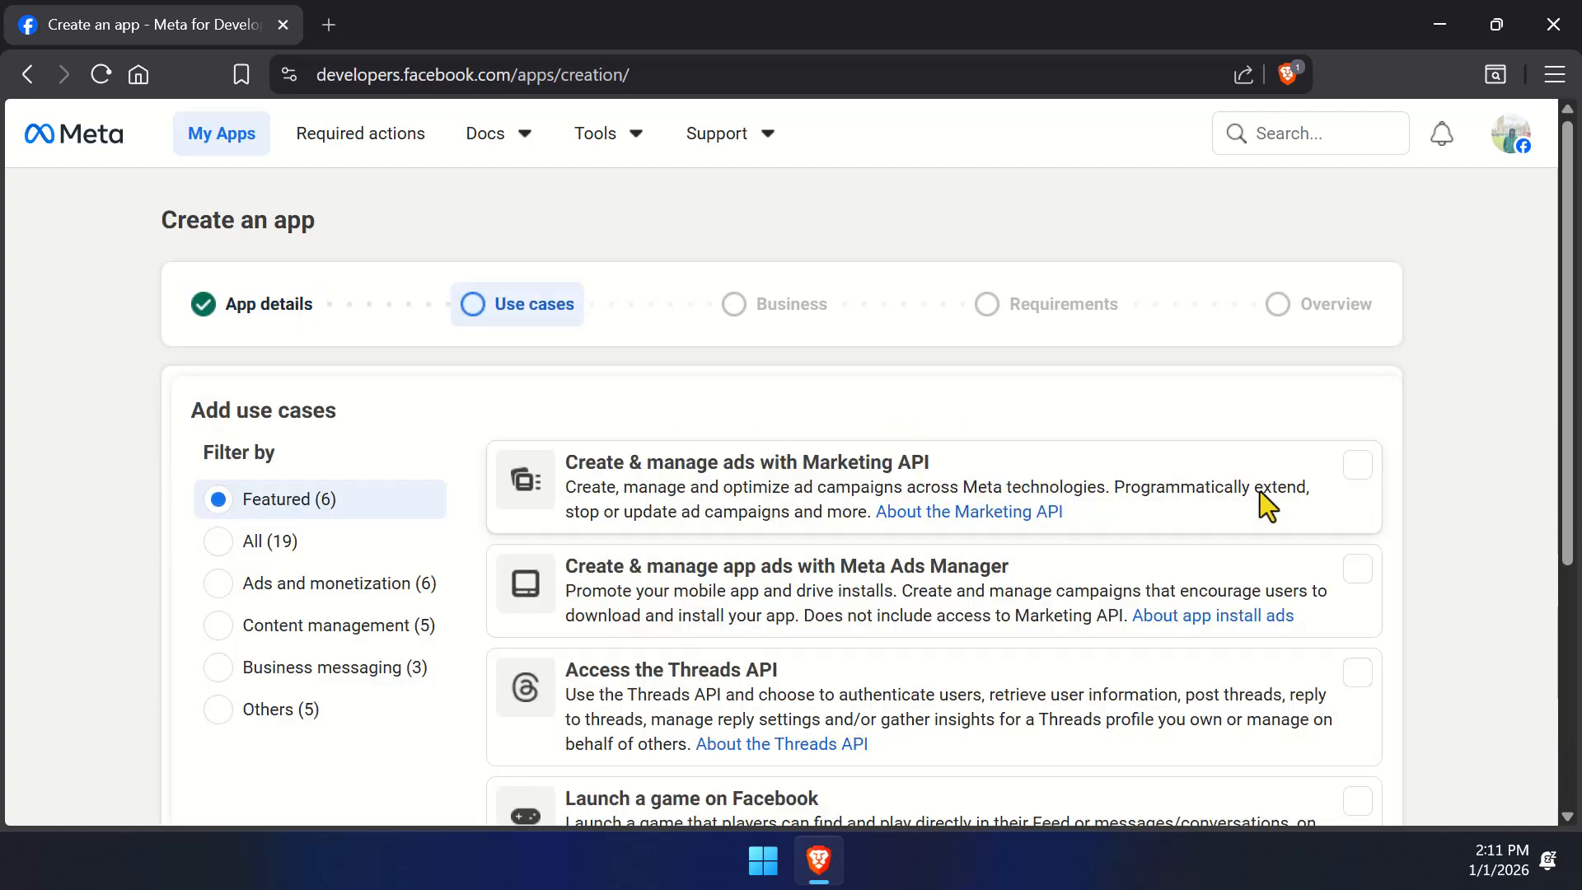
- Filter the use cases by Others, choose the "Other" option for something not listed, and continue
scroll(1261, 494, down, 3)
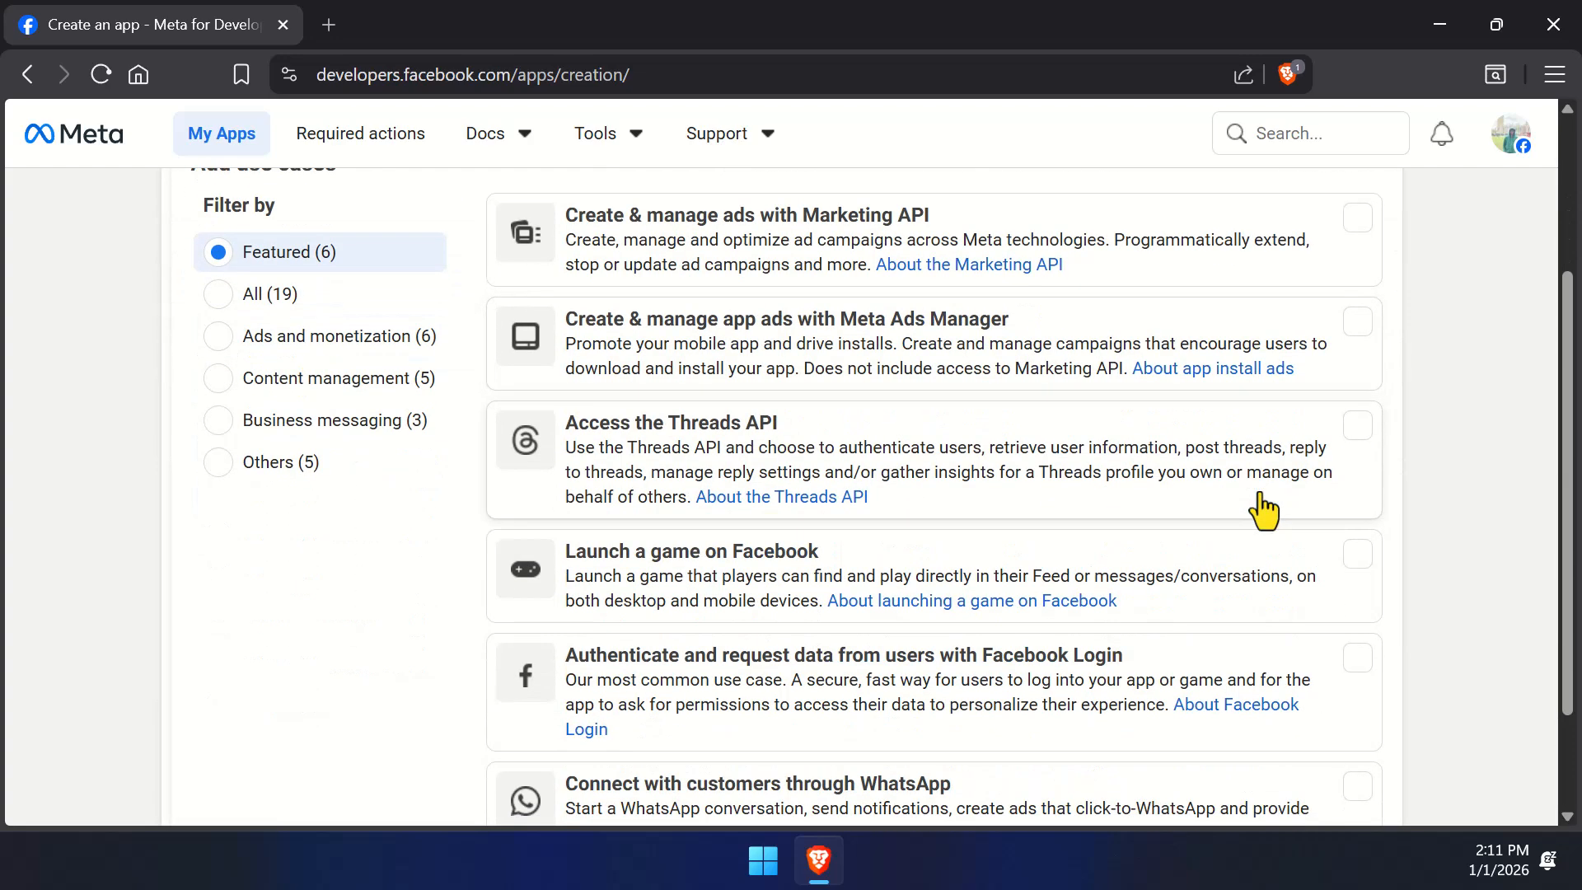
click(382, 480)
scroll(427, 539, down, 3)
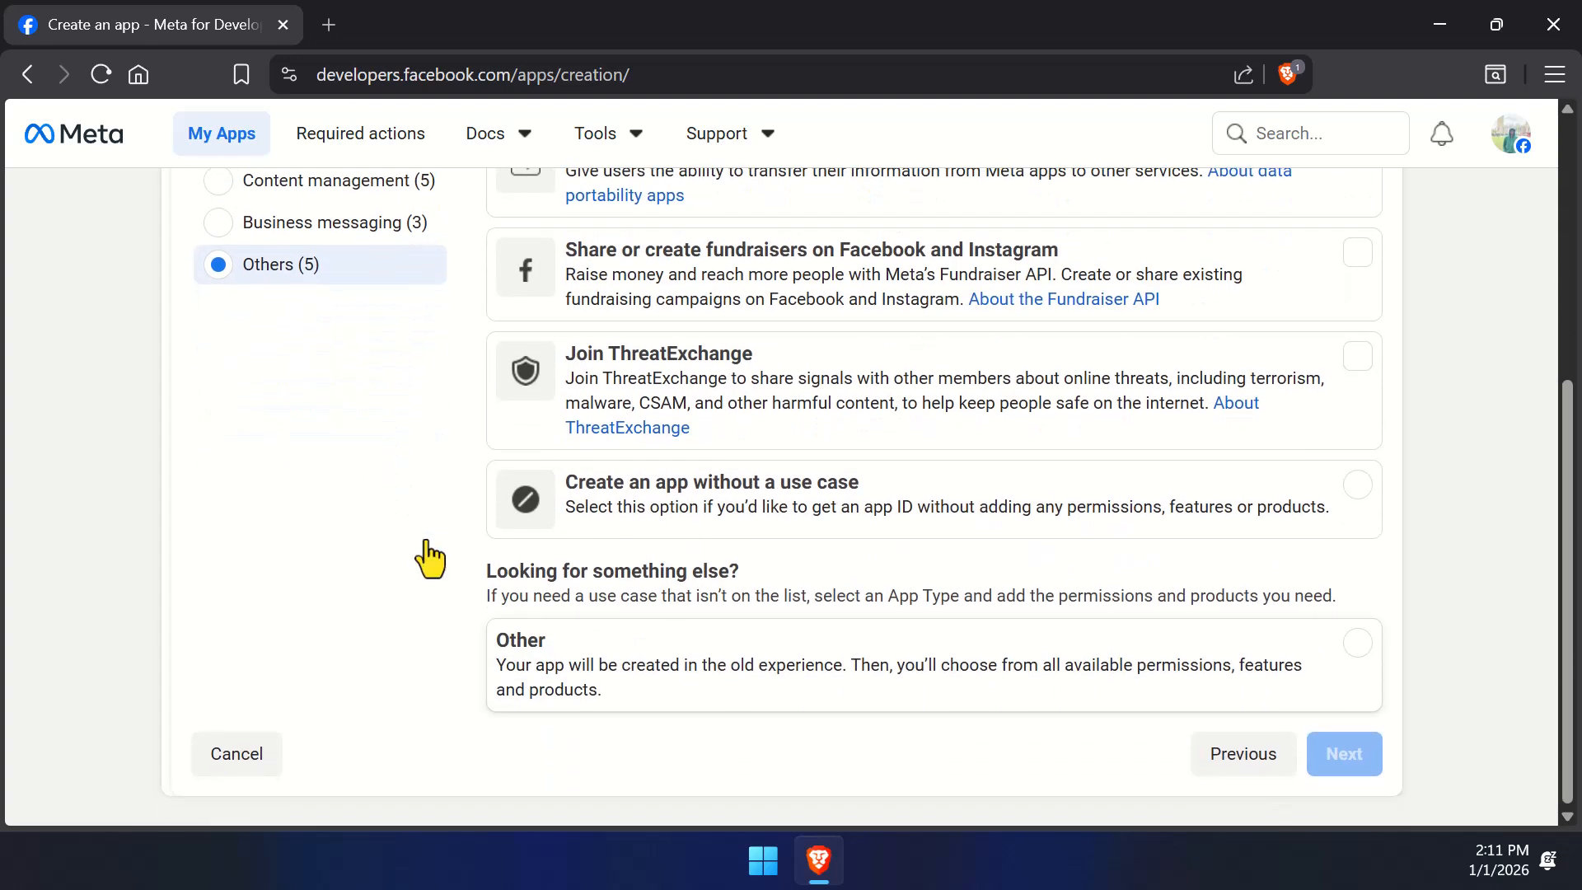
click(1370, 648)
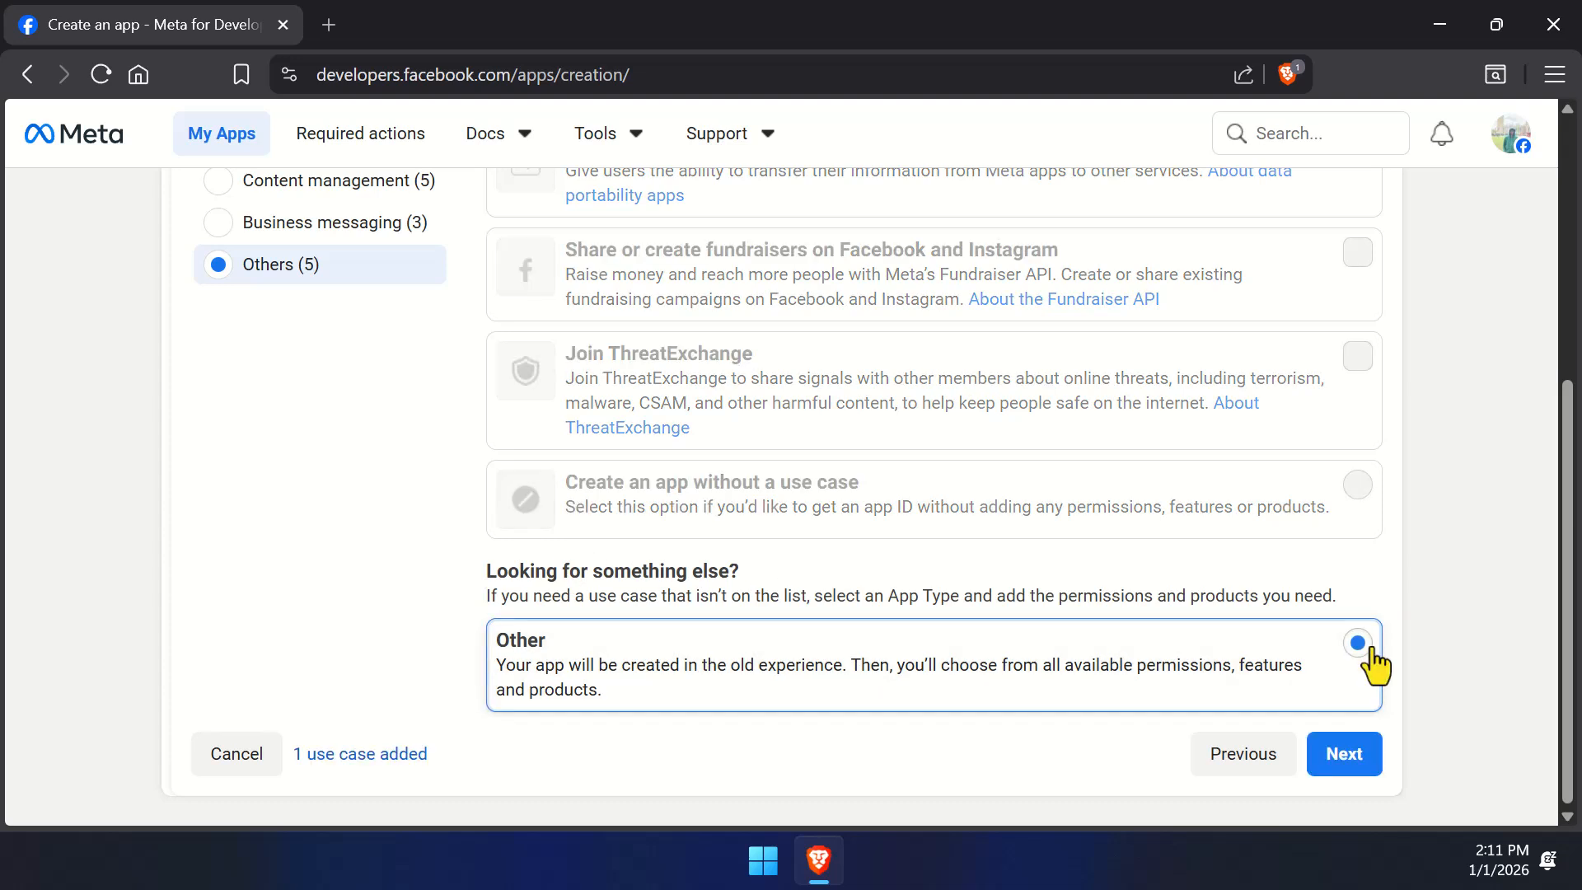
click(1344, 764)
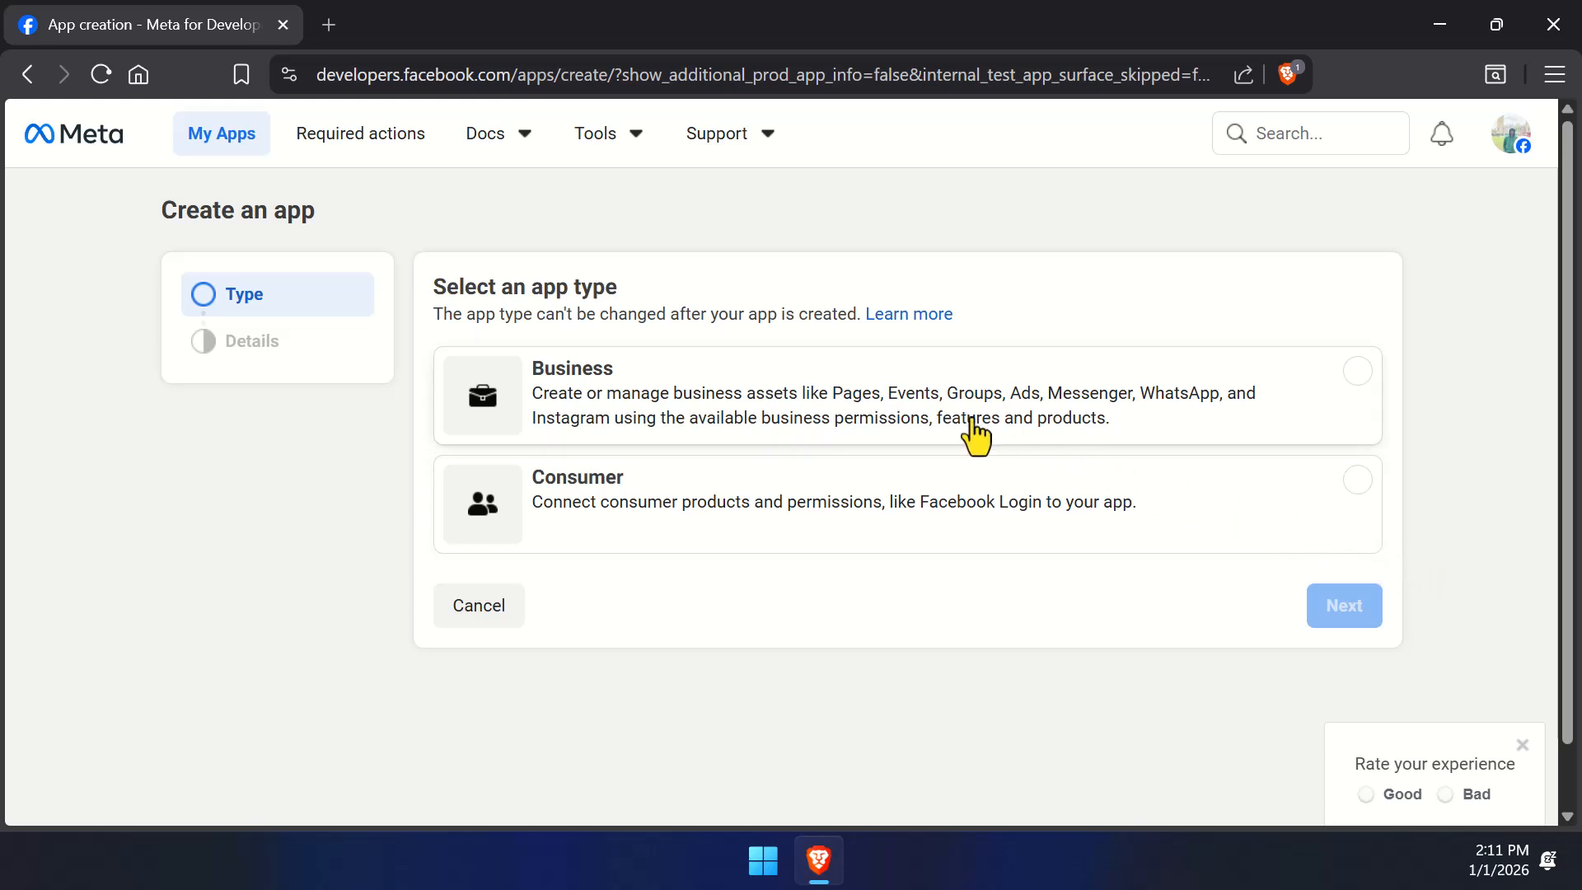
- Choose Business as the app type and submit the app details to create the app
click(909, 412)
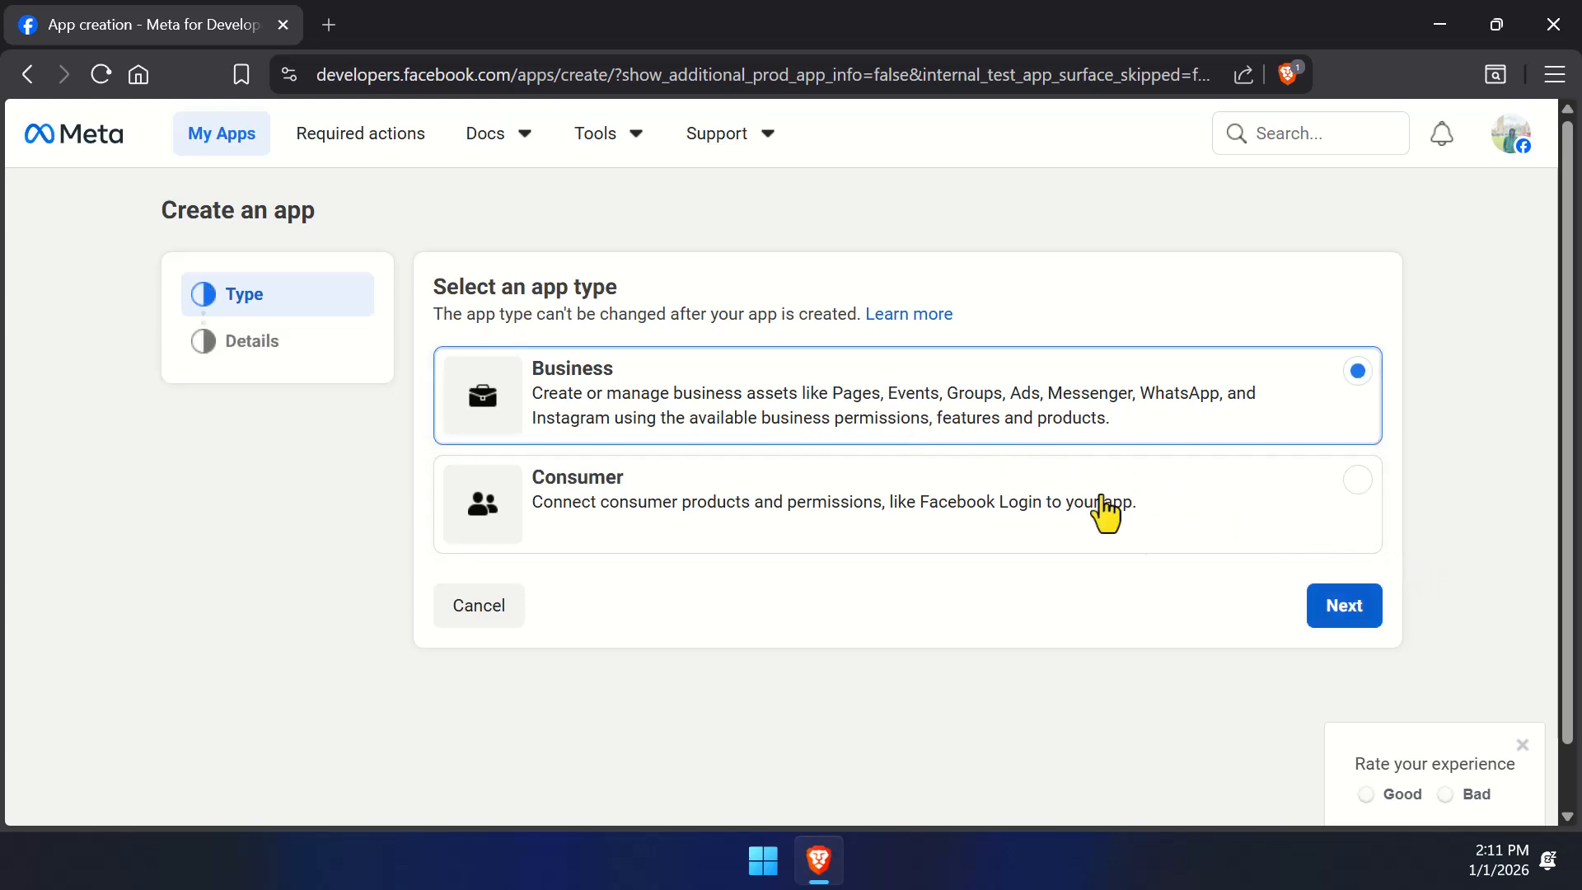
click(1345, 604)
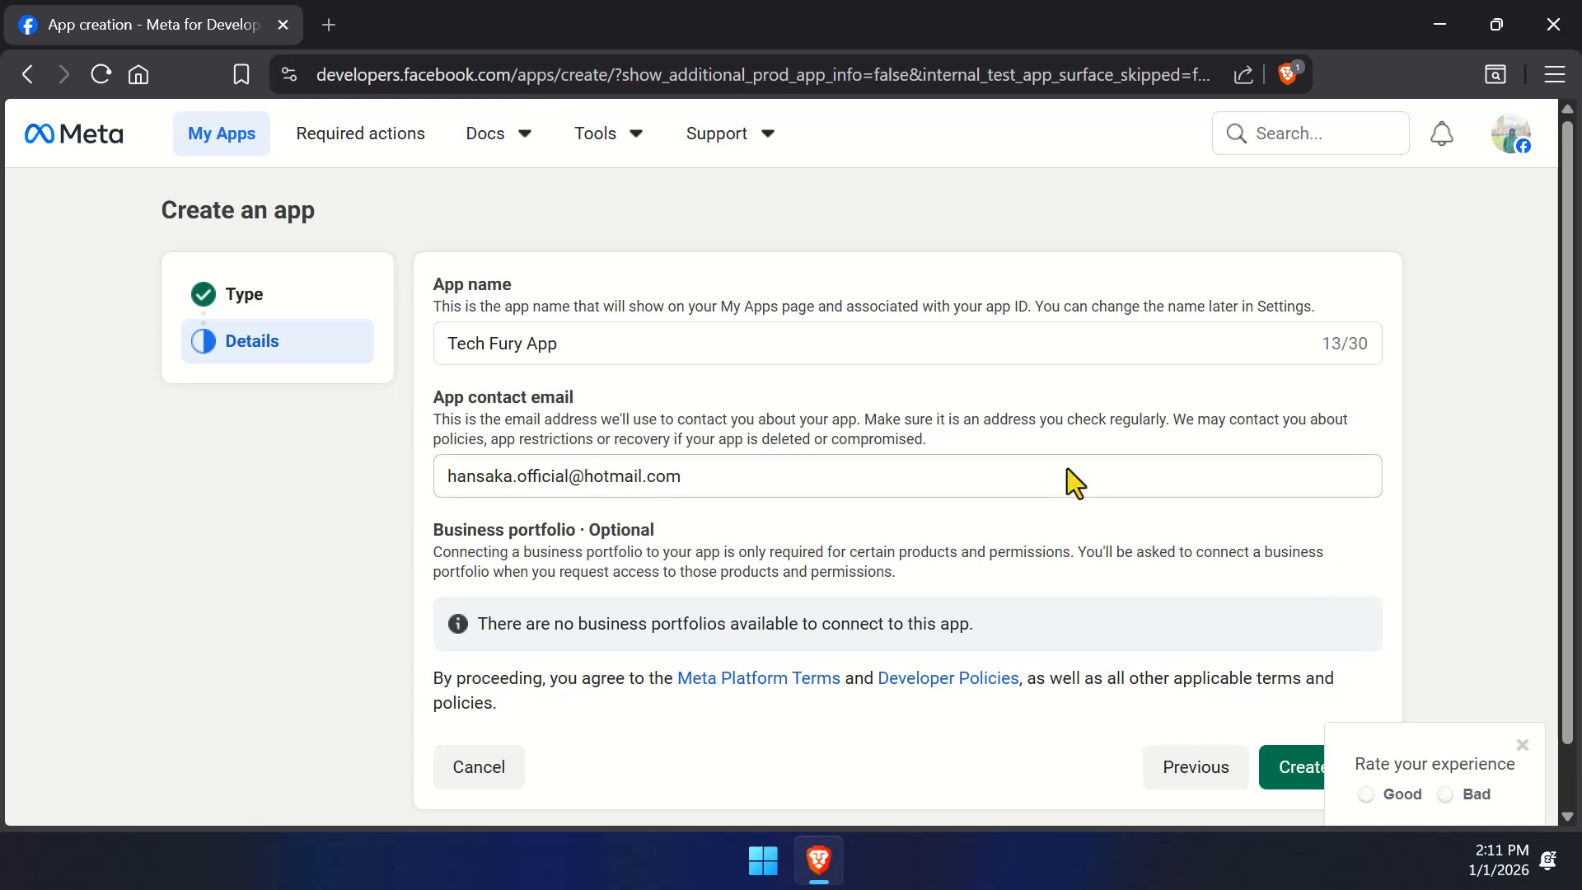
scroll(1066, 468, down, 1)
scroll(1066, 469, up, 1)
scroll(1441, 462, down, 1)
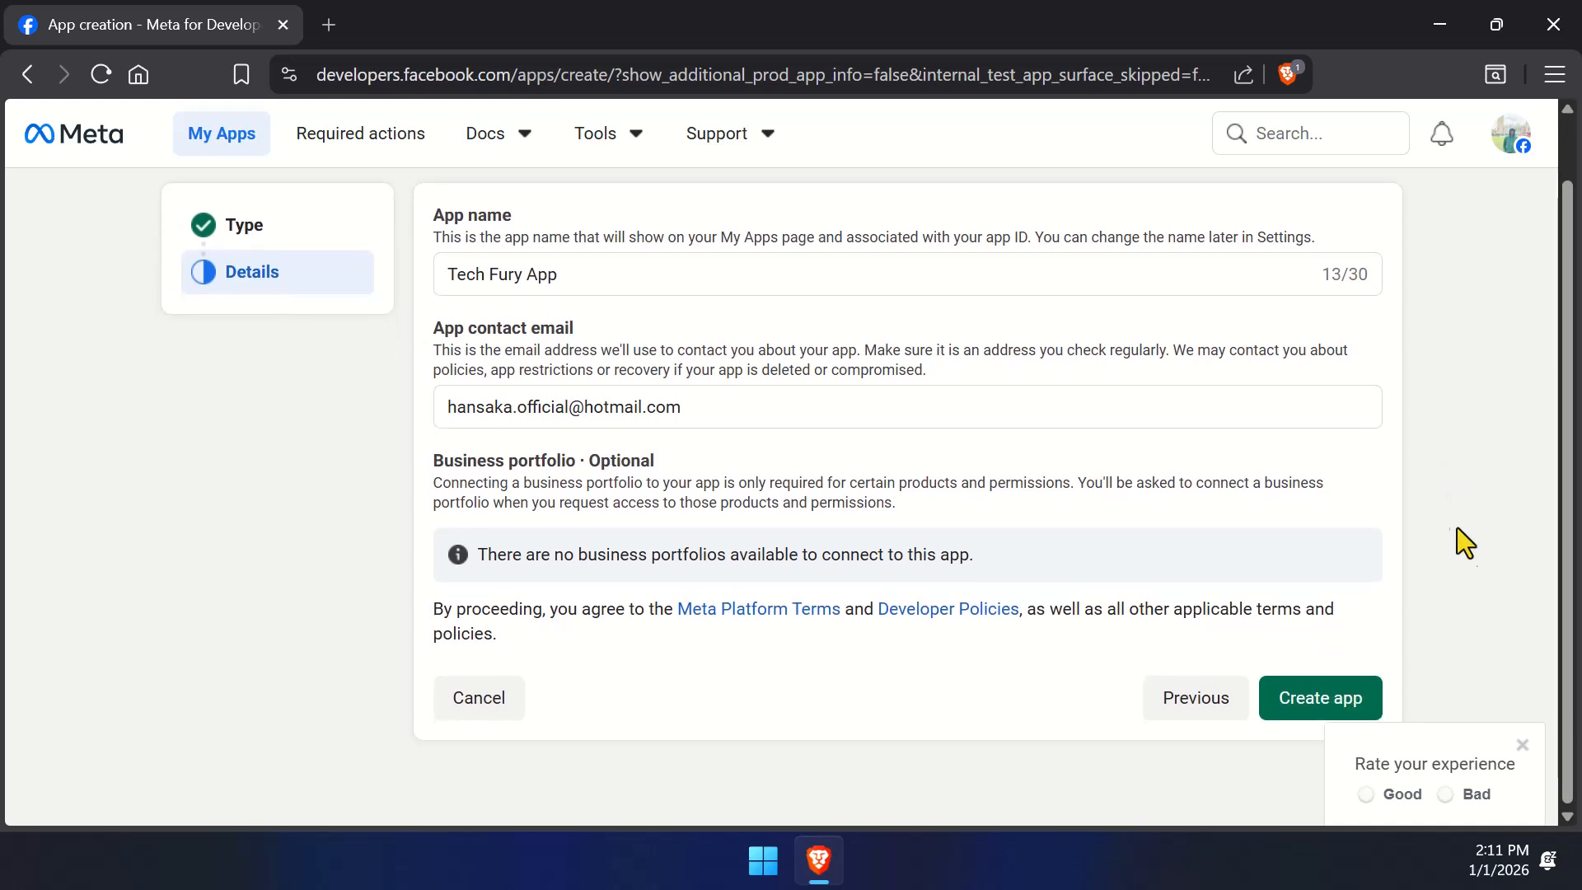
click(1522, 745)
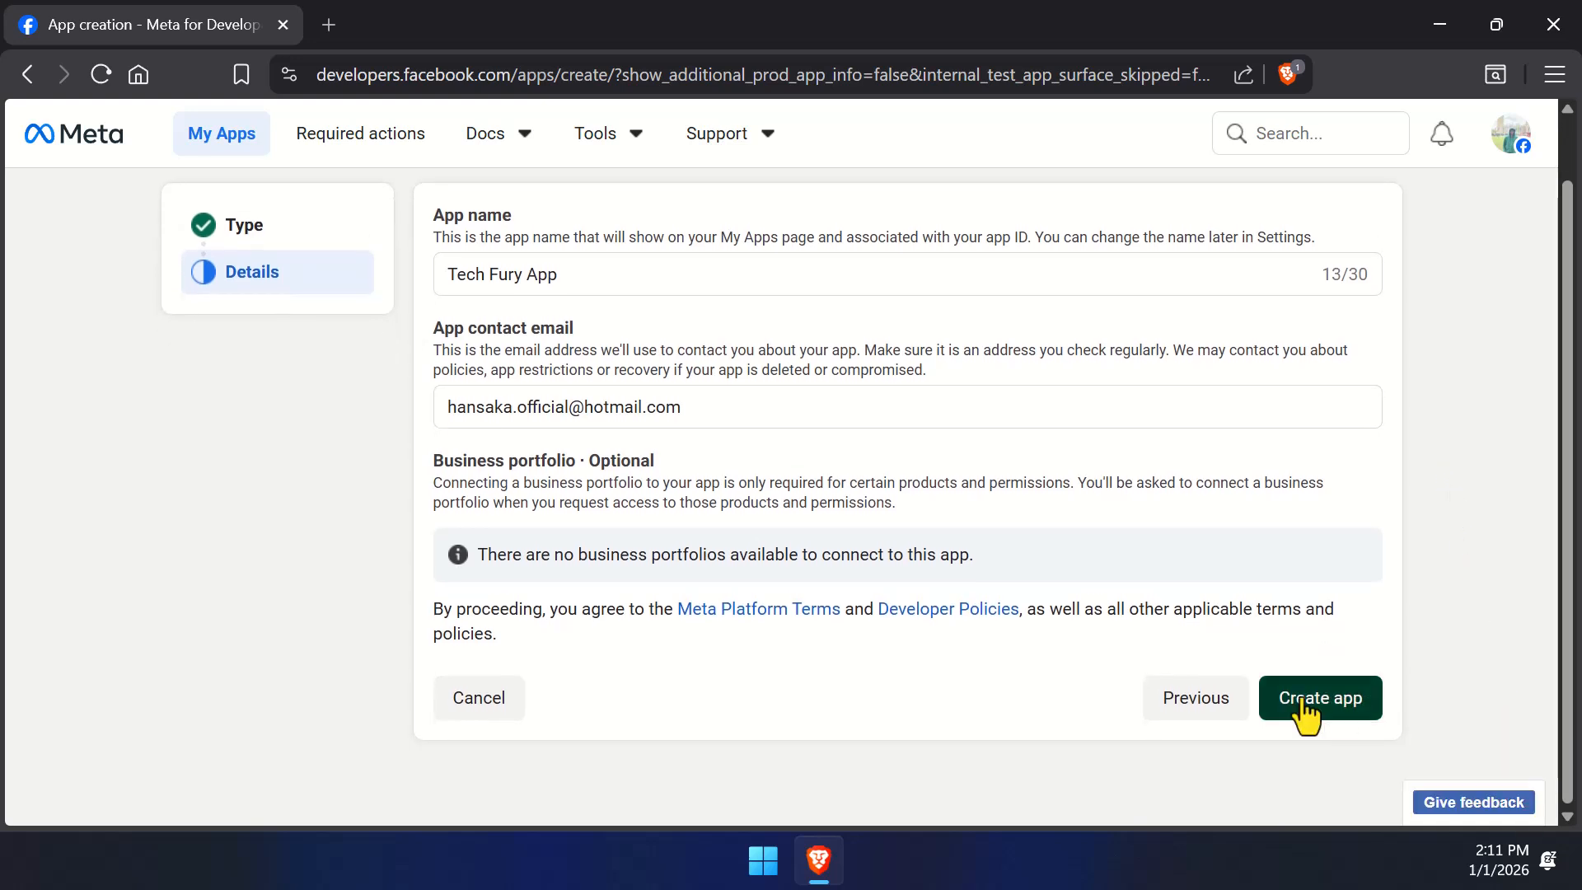
click(1304, 705)
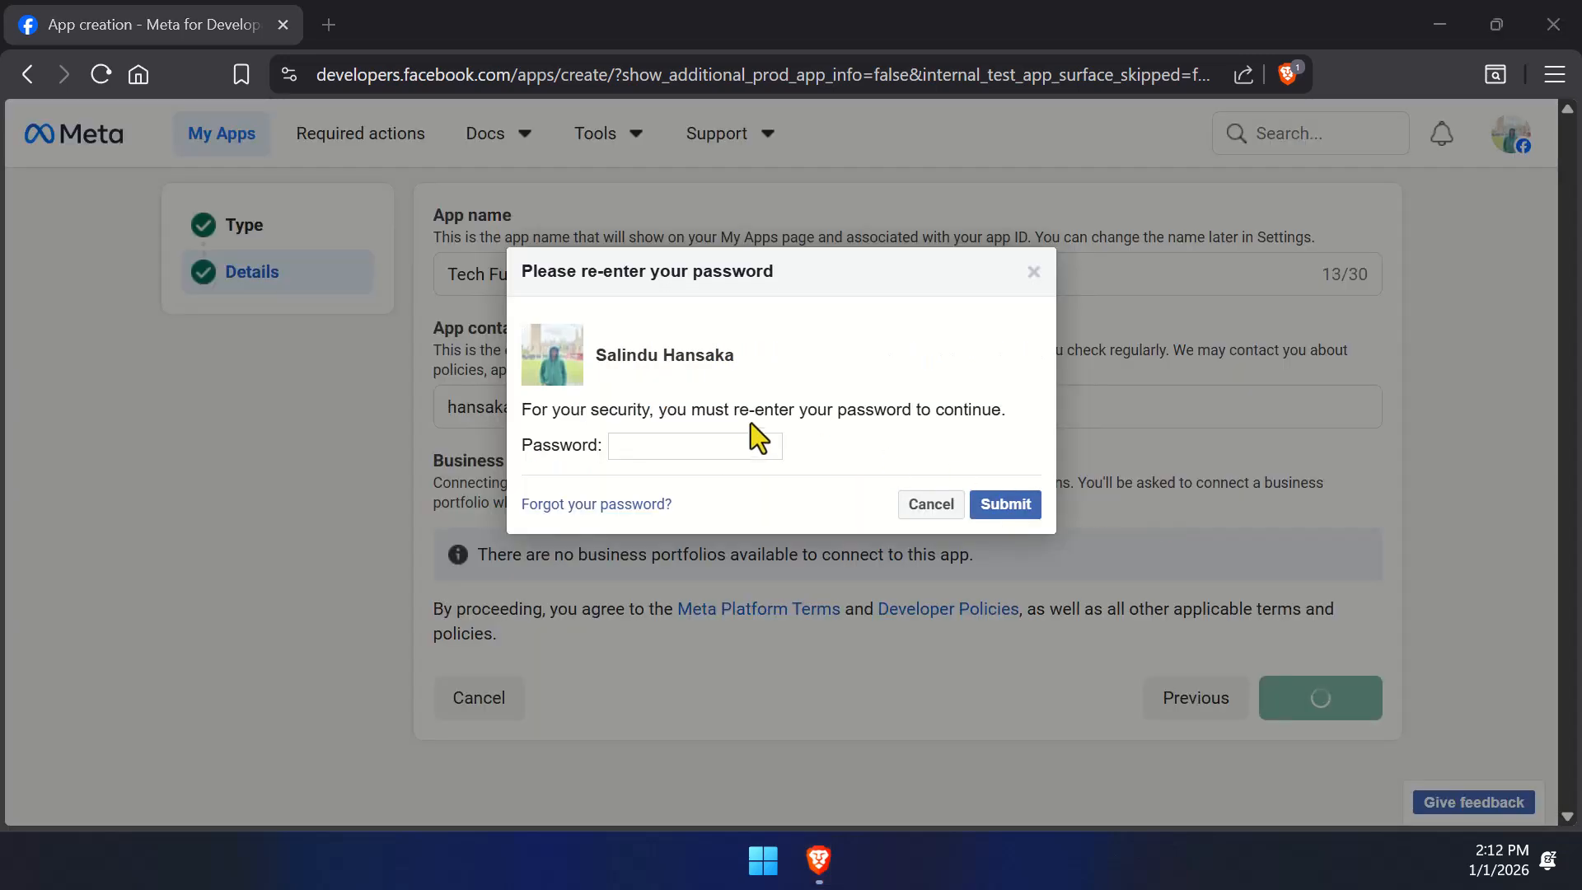
- Re-enter the account password in the security prompt and submit it
click(733, 445)
key(ctrl+v)
click(1006, 505)
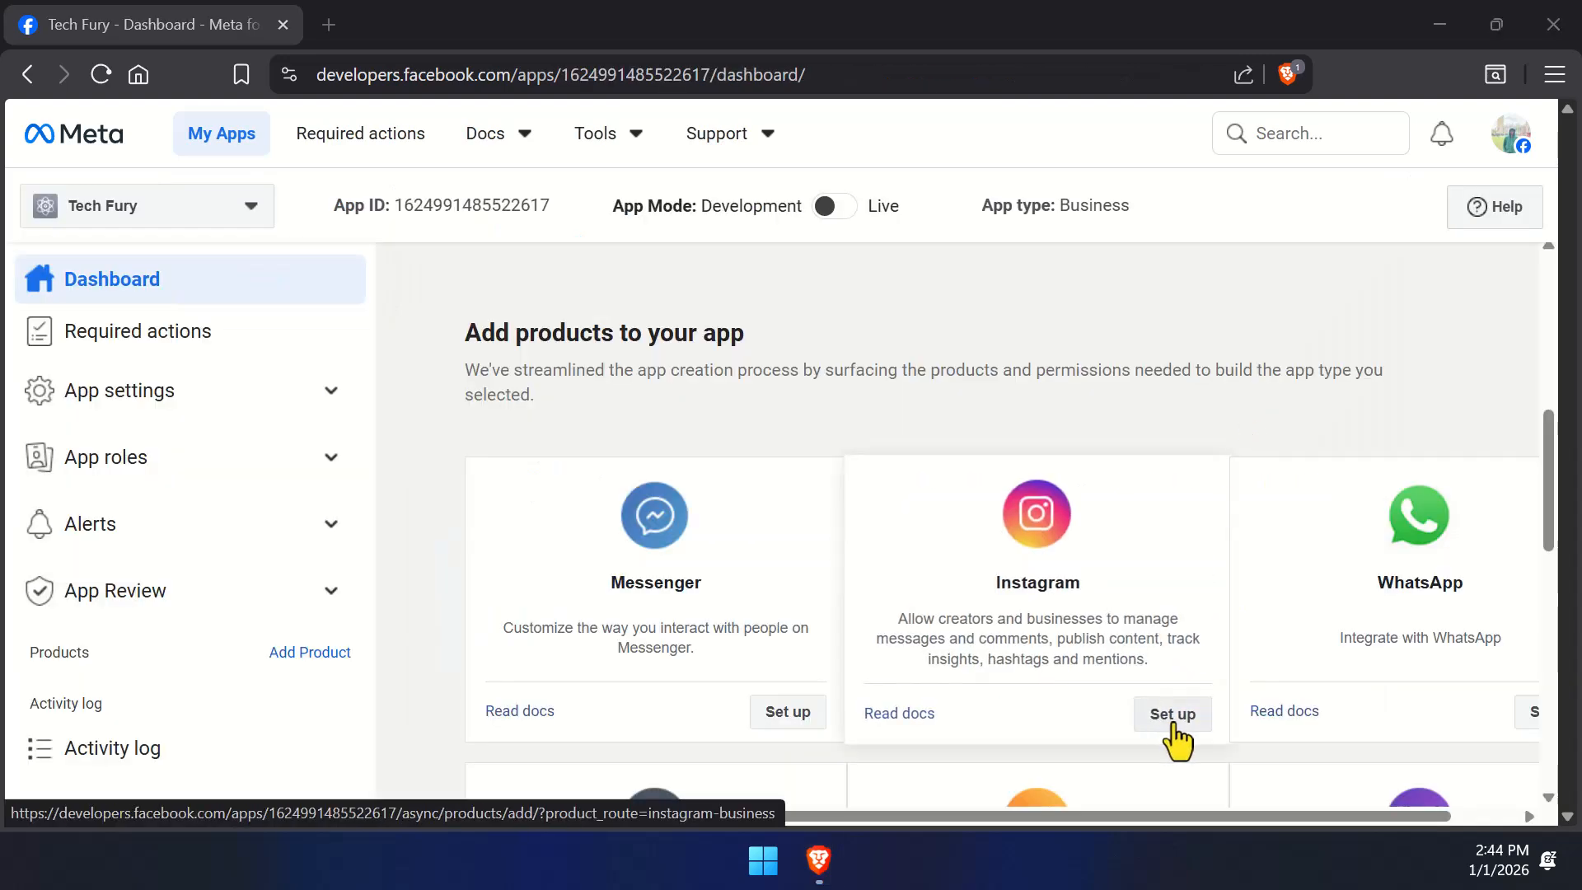
- Set up the Instagram product for the Tech Fury app and open the app's Roles page
click(1186, 496)
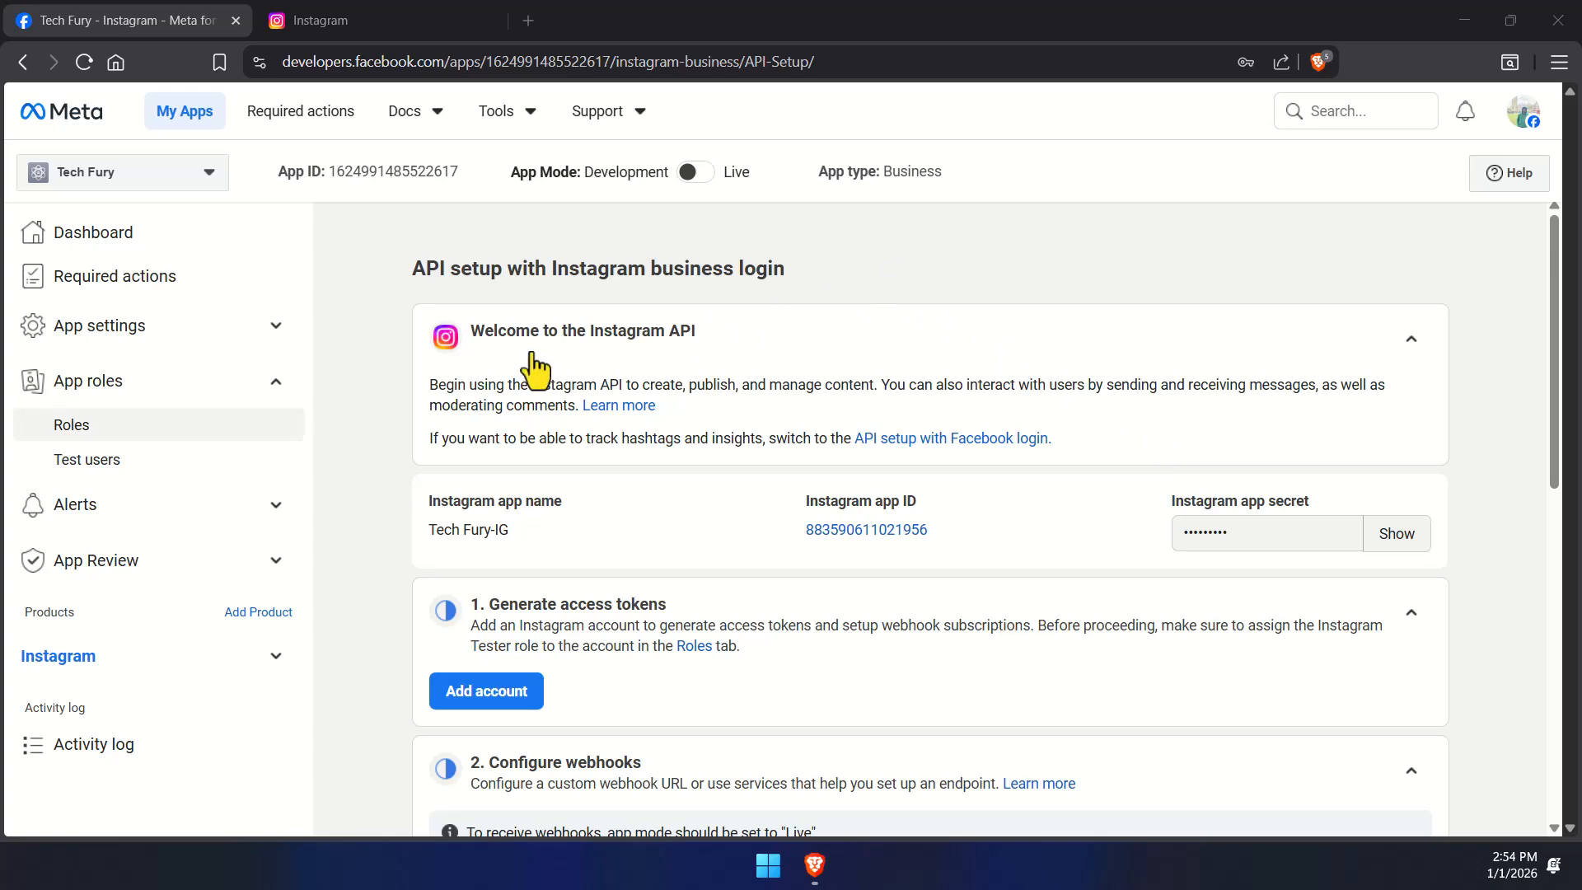
click(90, 429)
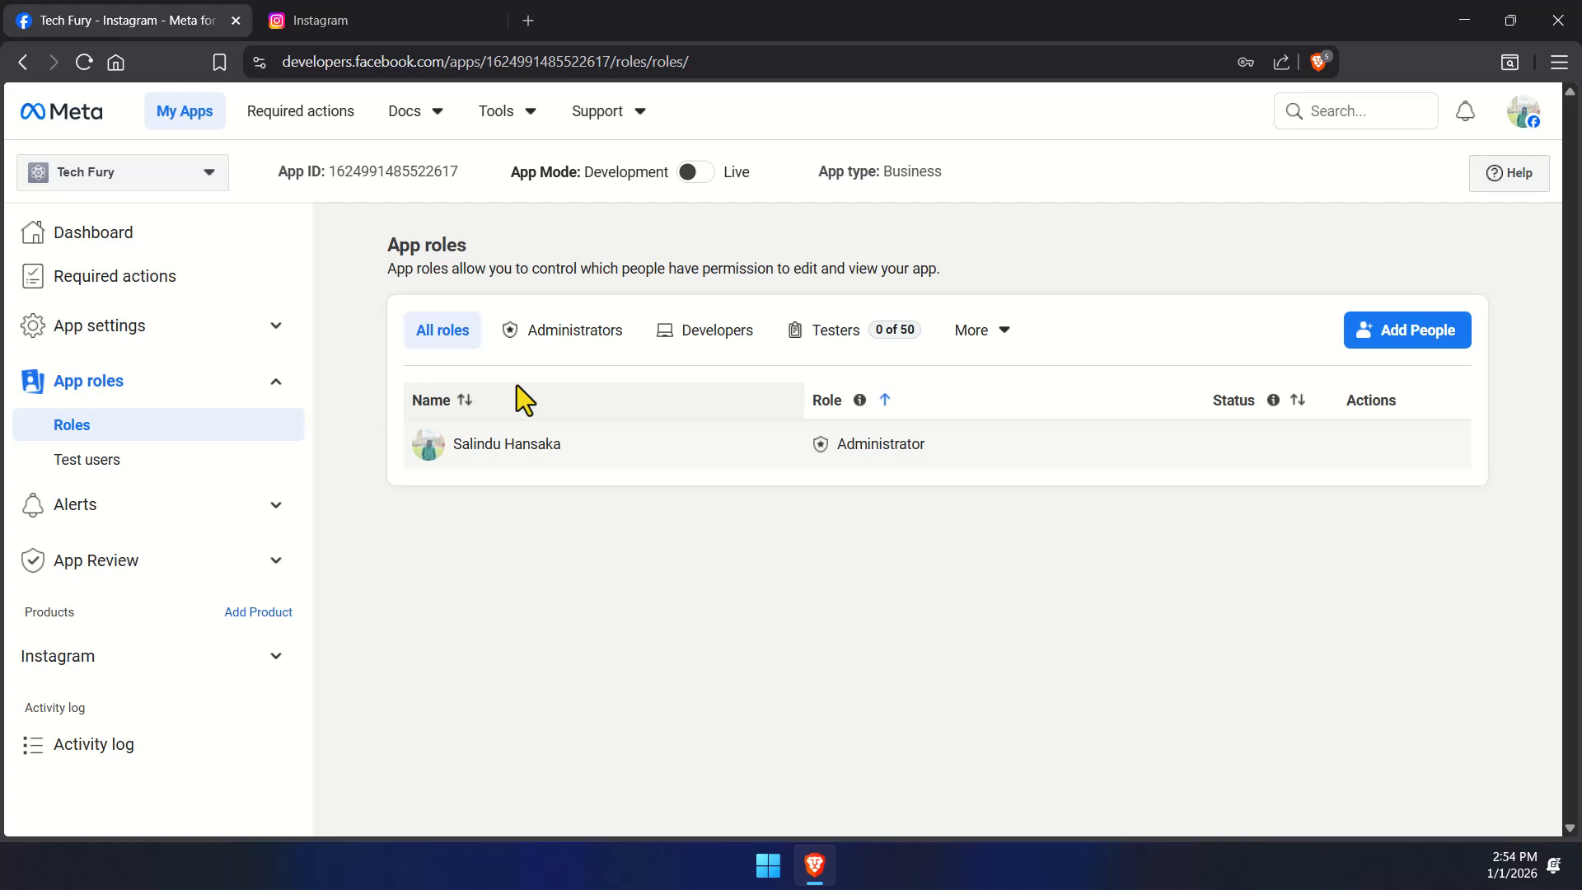
- Add the Instagram account techfuryhelp to the app with the Instagram Tester role
click(1398, 355)
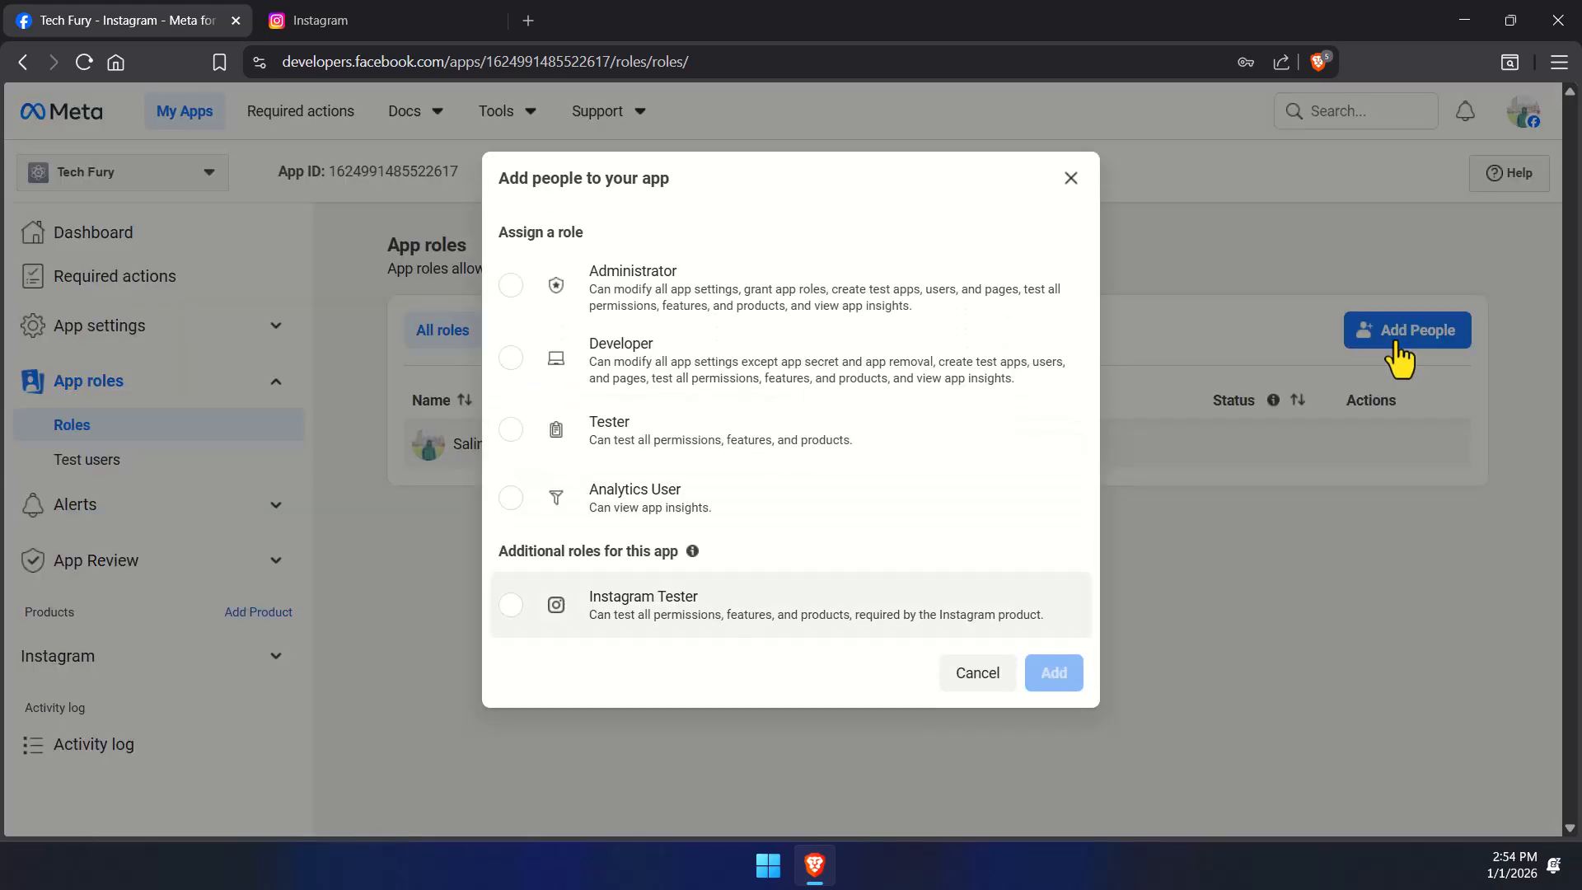
click(731, 625)
click(830, 676)
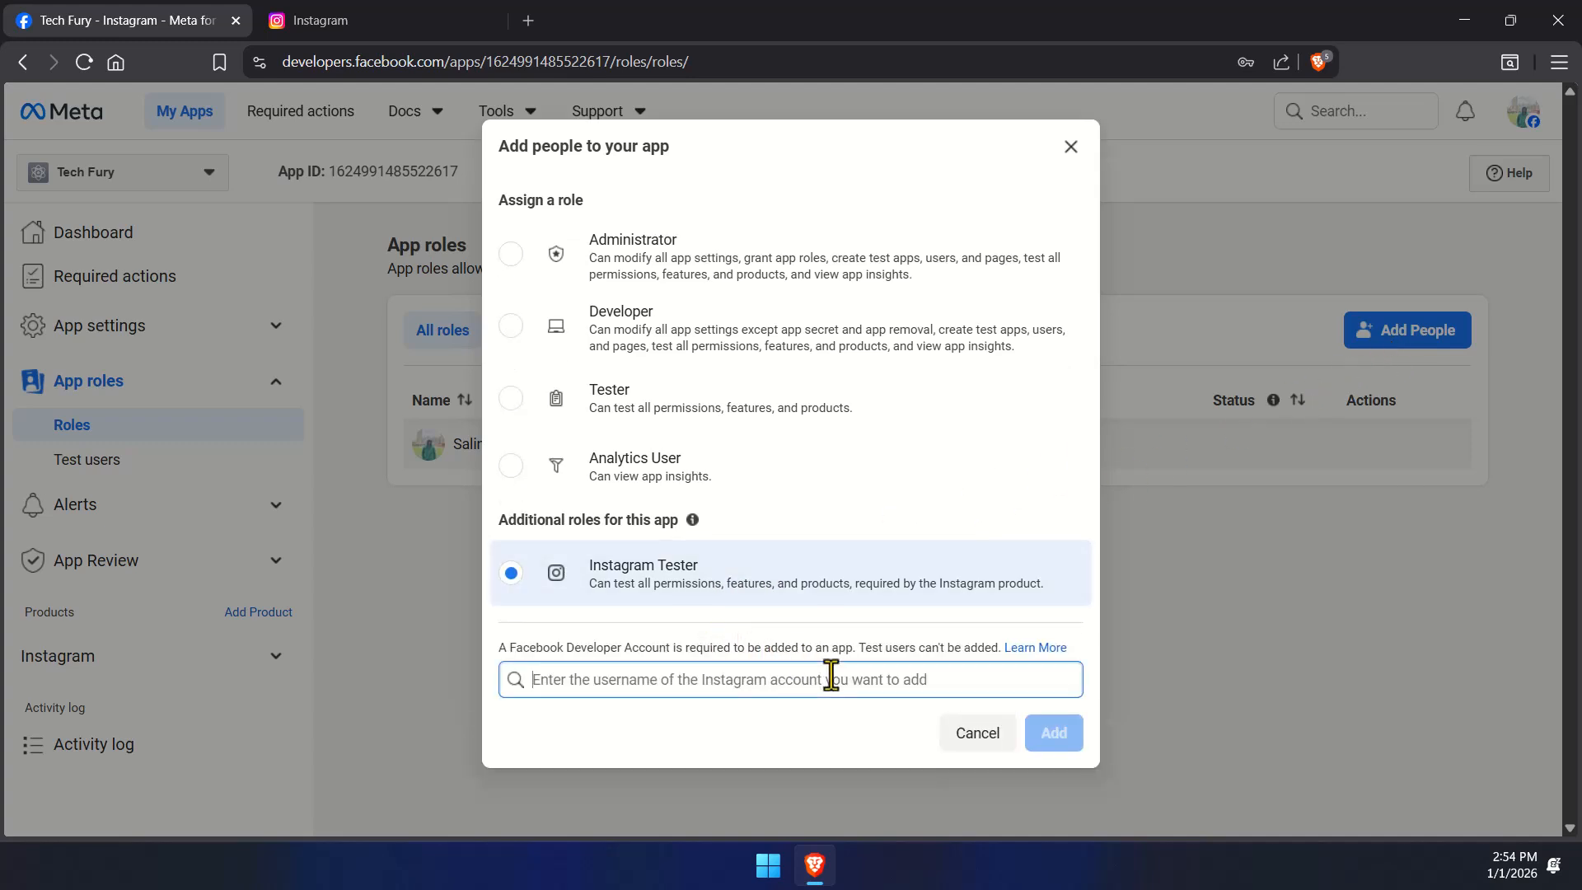
text(techfuryhelp)
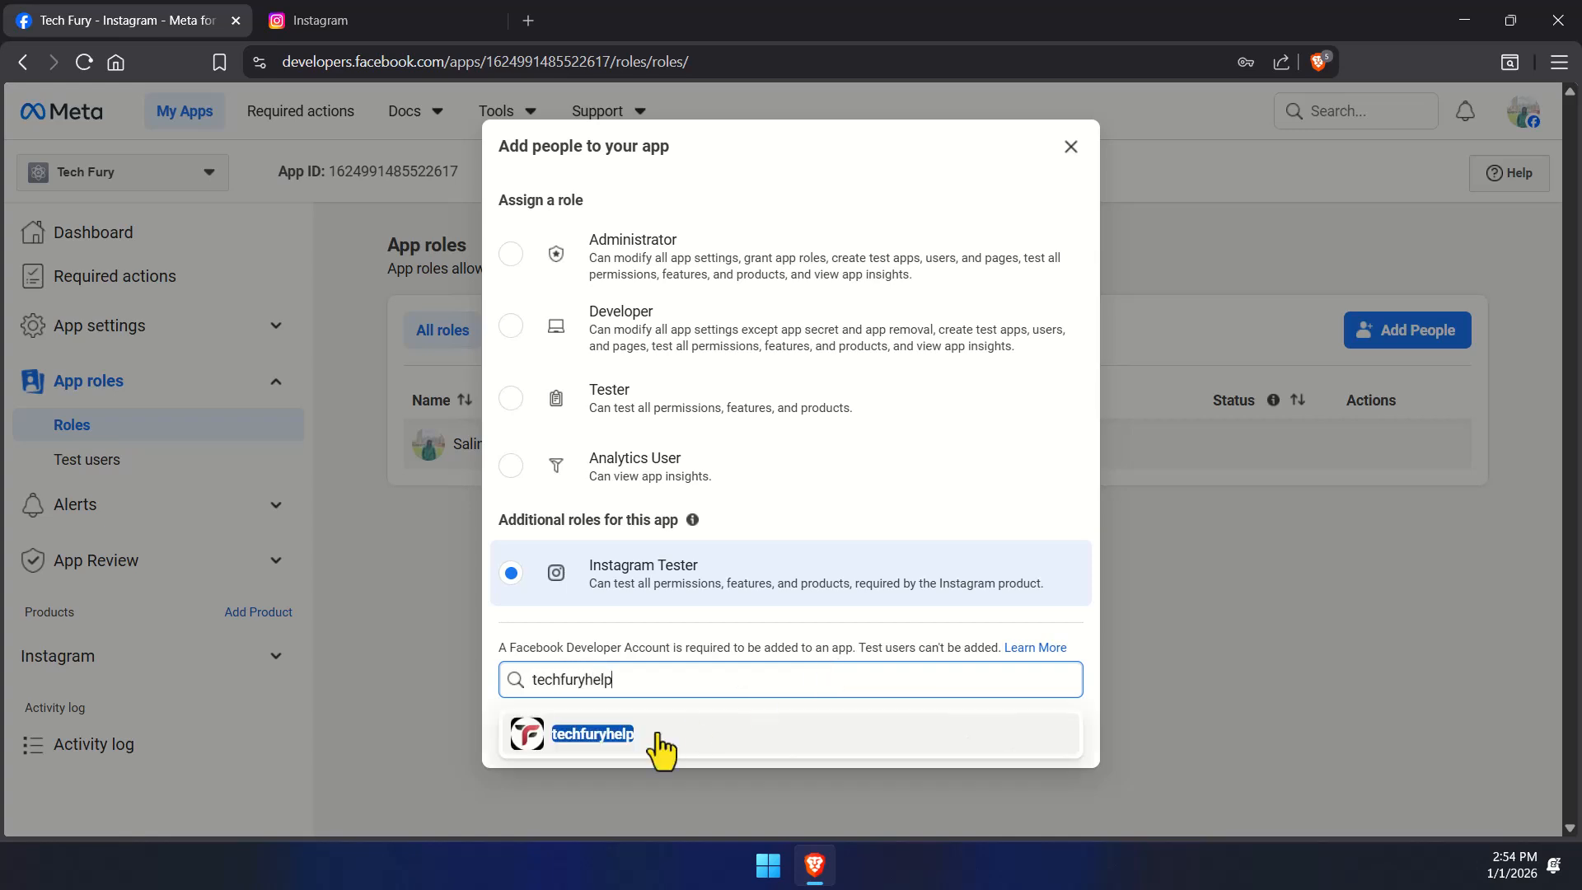
click(660, 736)
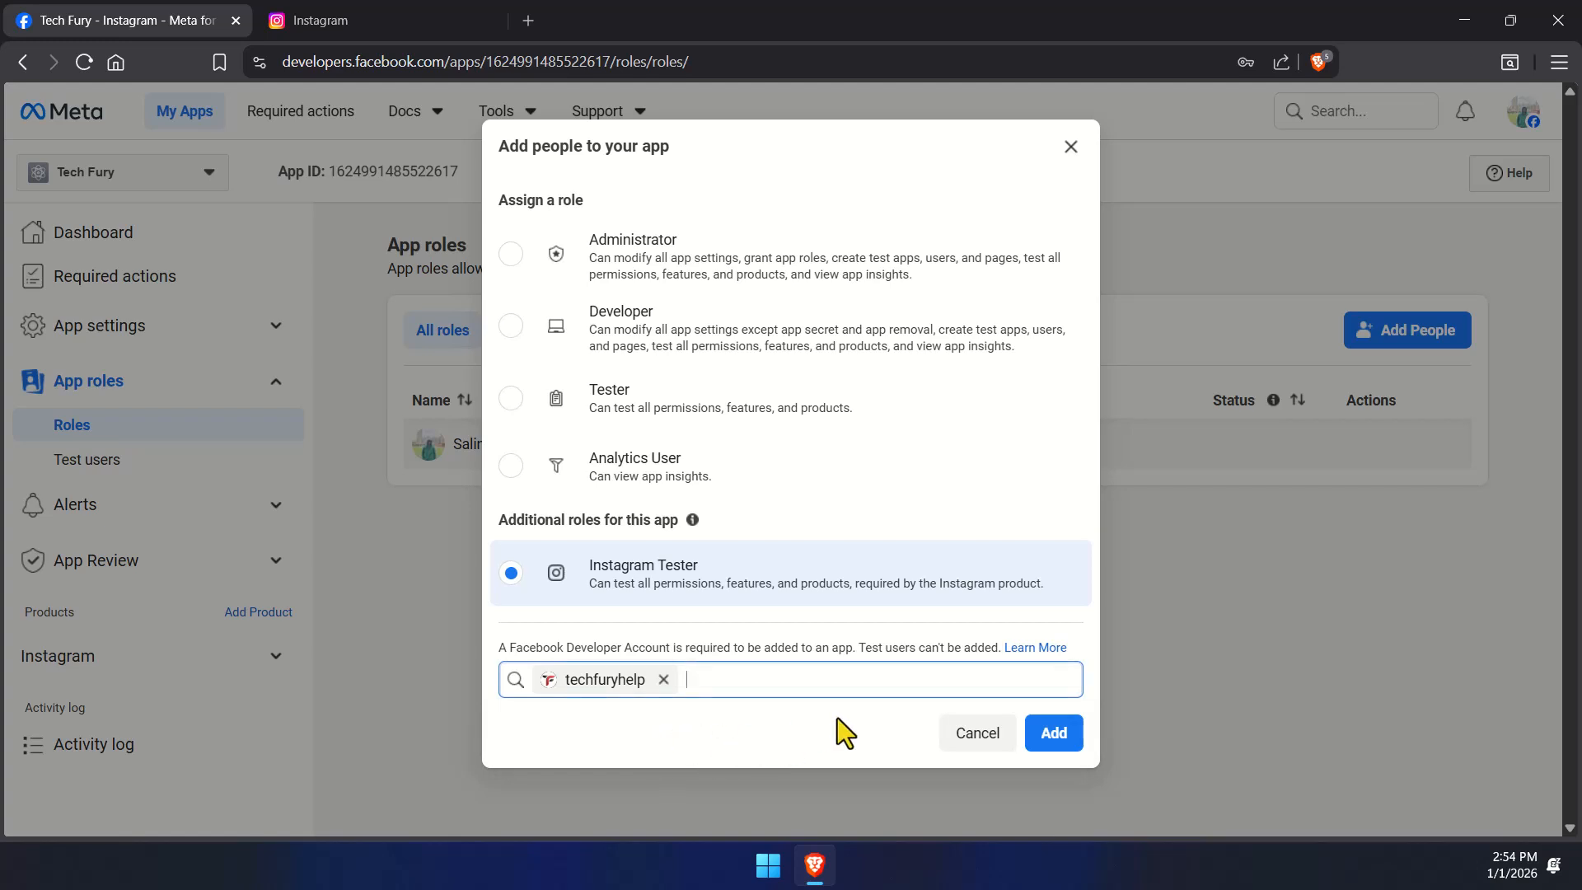
click(1070, 737)
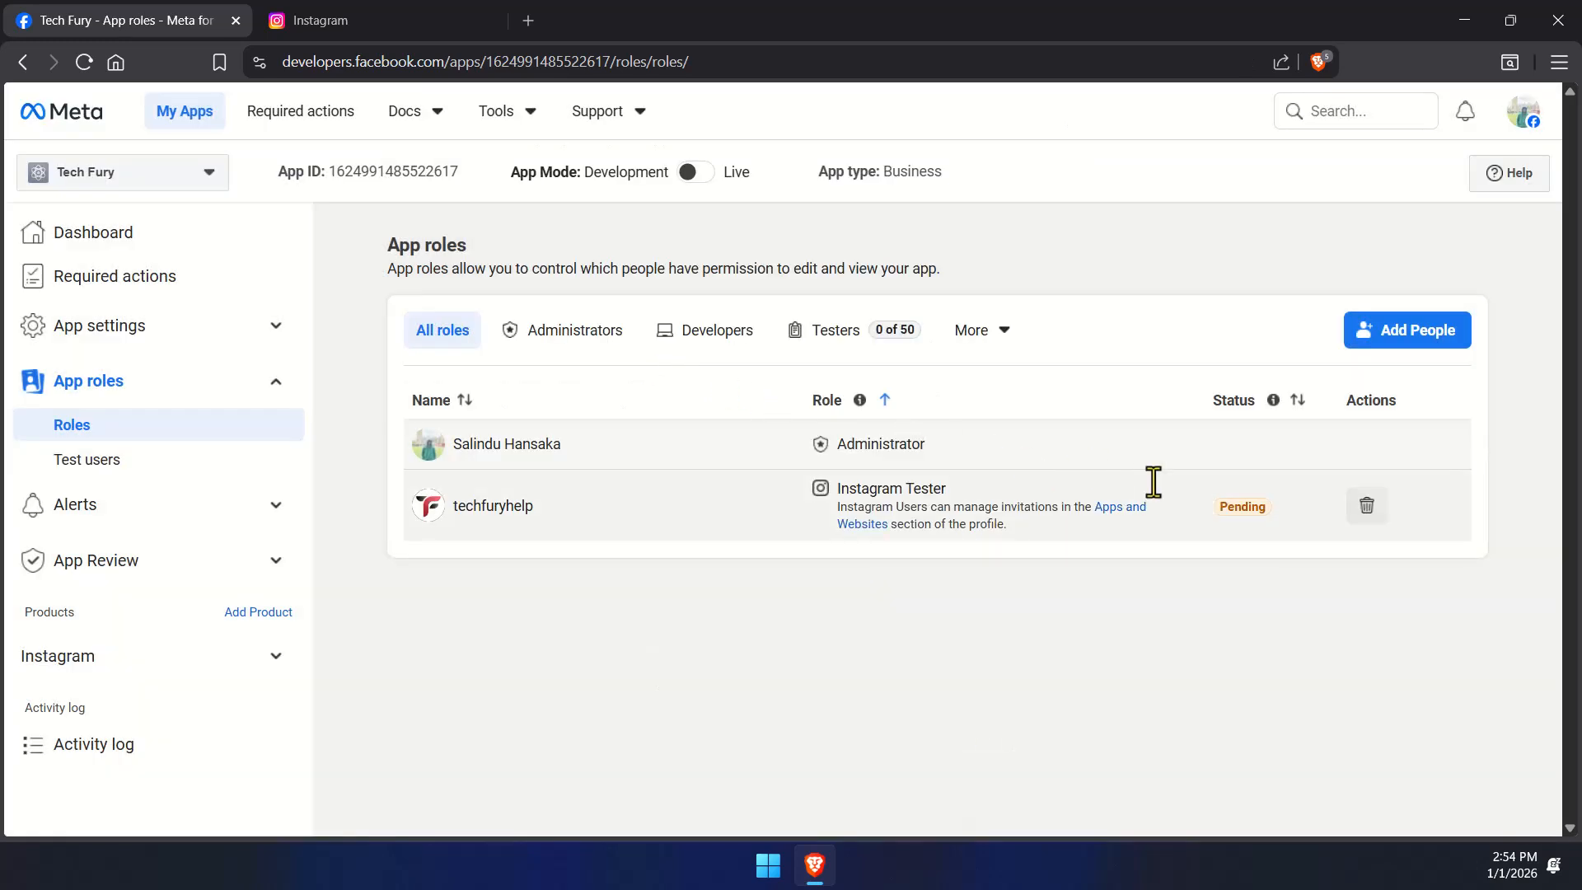
drag(1270, 509, 1218, 507)
click(1189, 658)
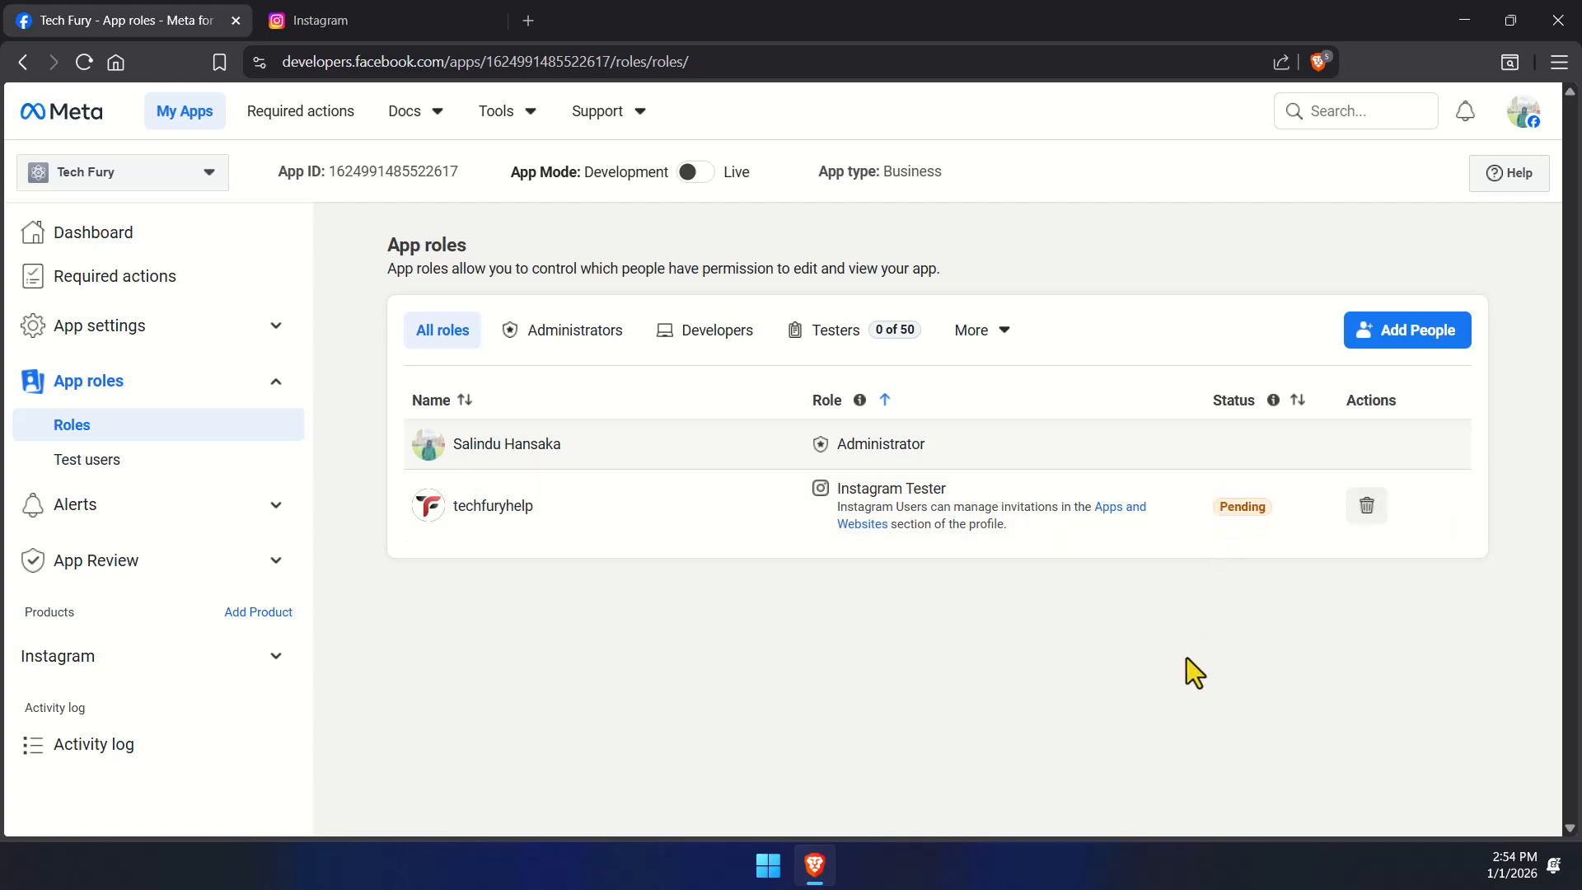
- Switch to Instagram and open the Website permissions page in the account settings
click(333, 21)
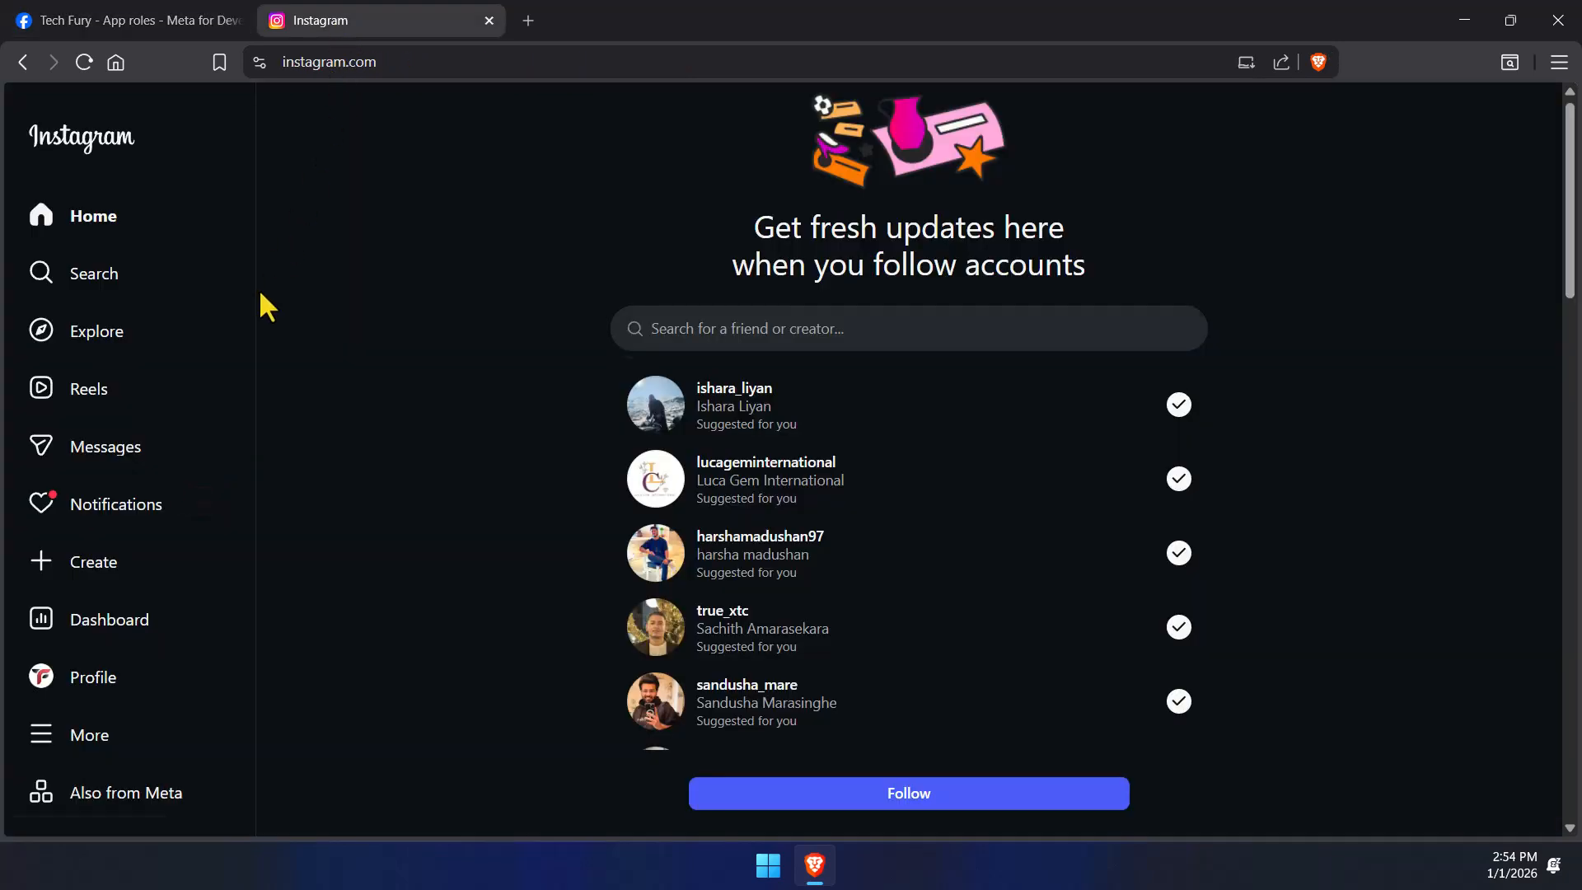
click(107, 737)
click(152, 330)
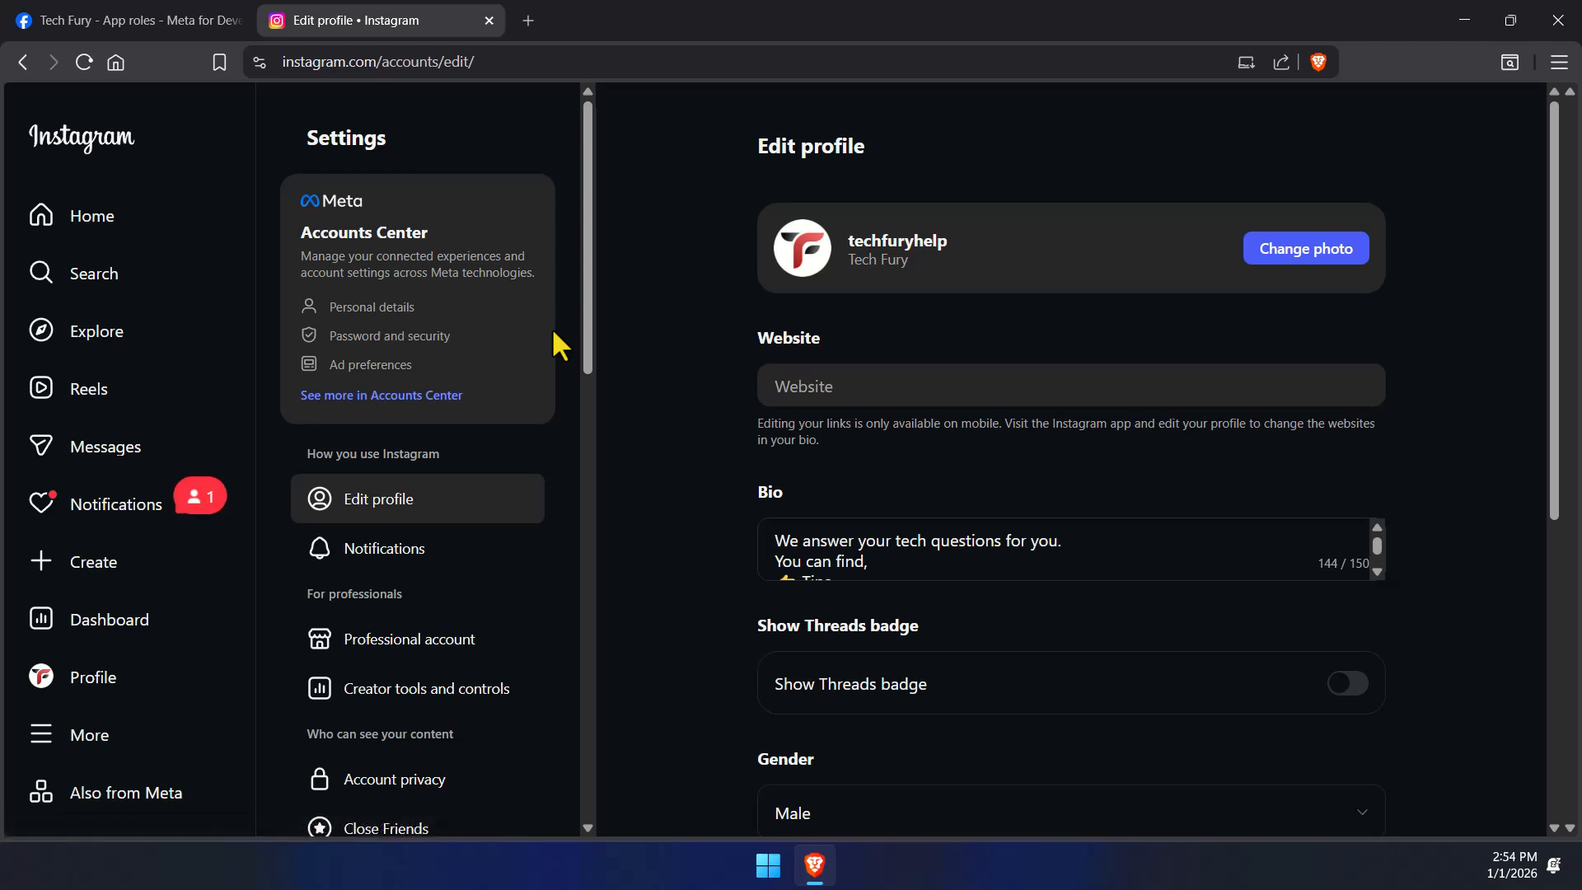
scroll(571, 338, down, 7)
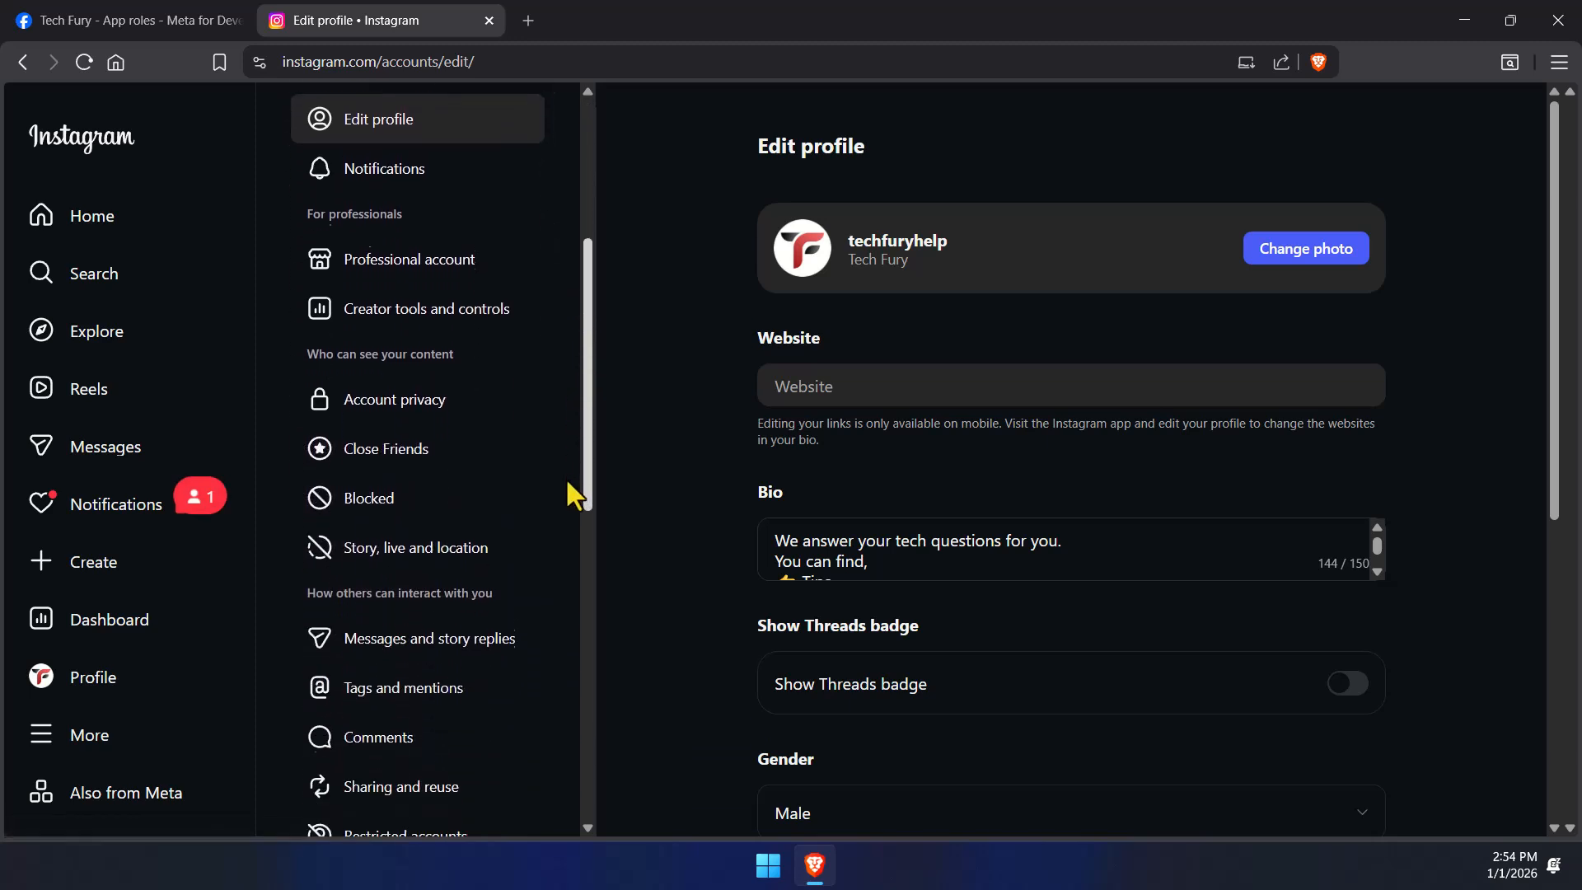
scroll(560, 551, down, 5)
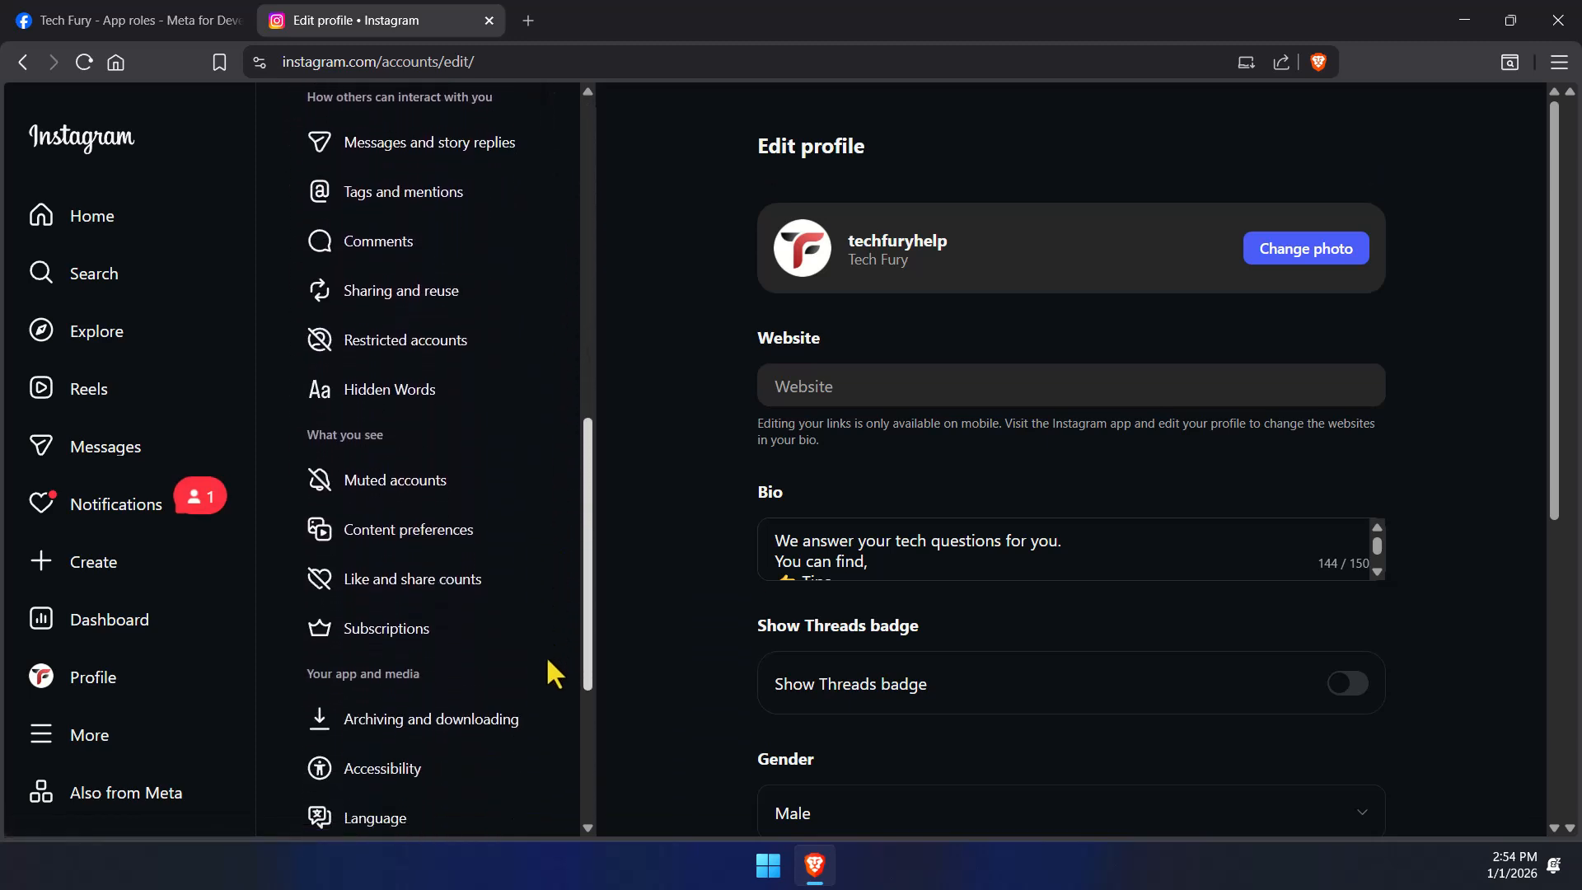
scroll(544, 730, down, 2)
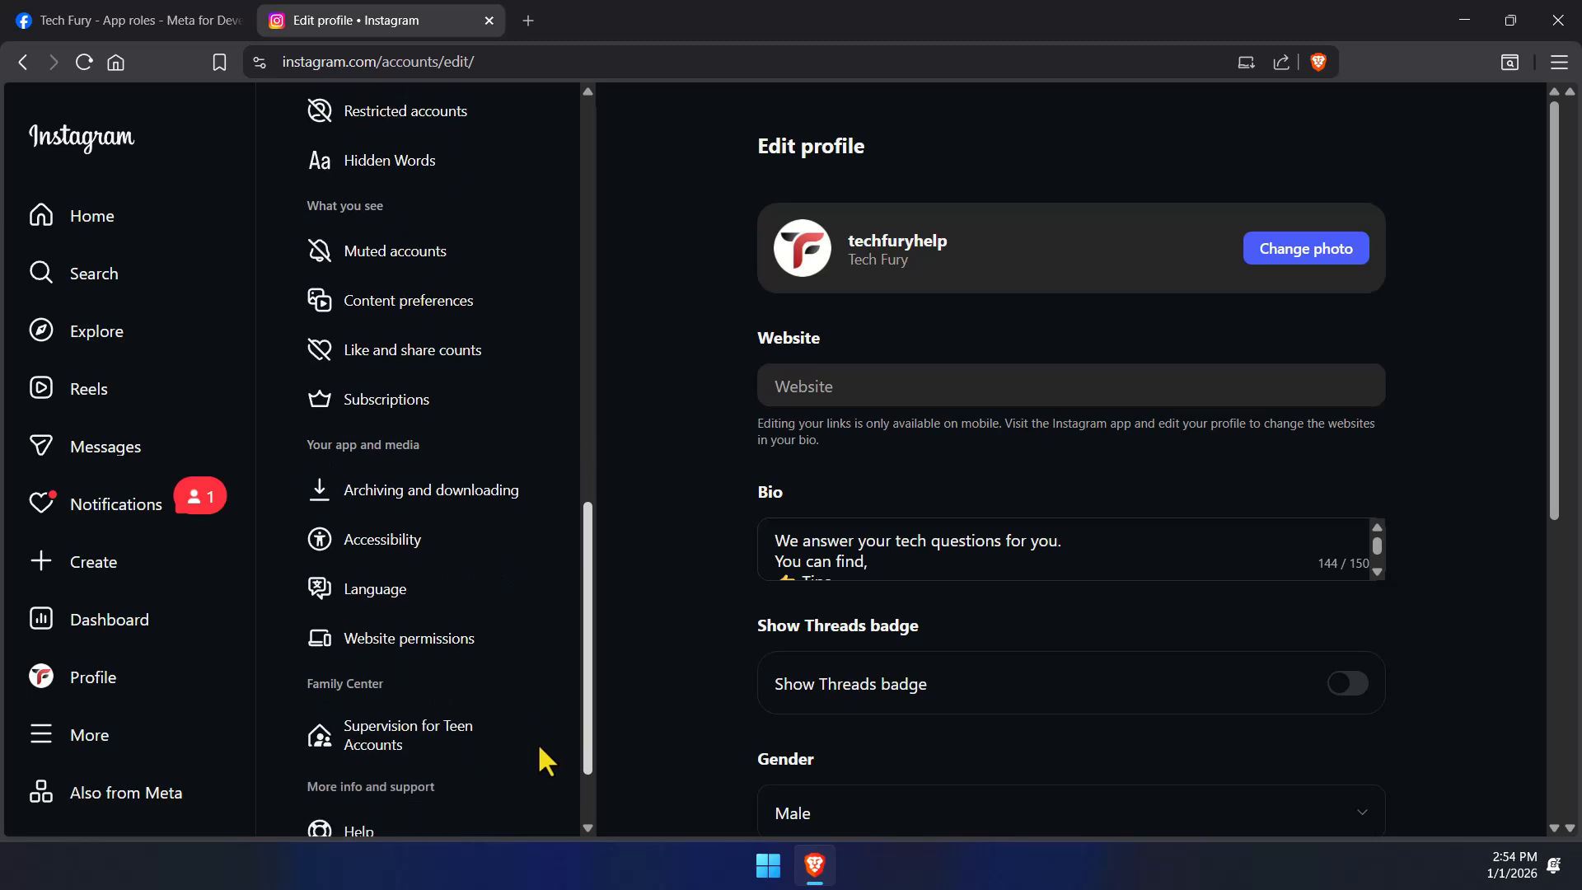
click(497, 653)
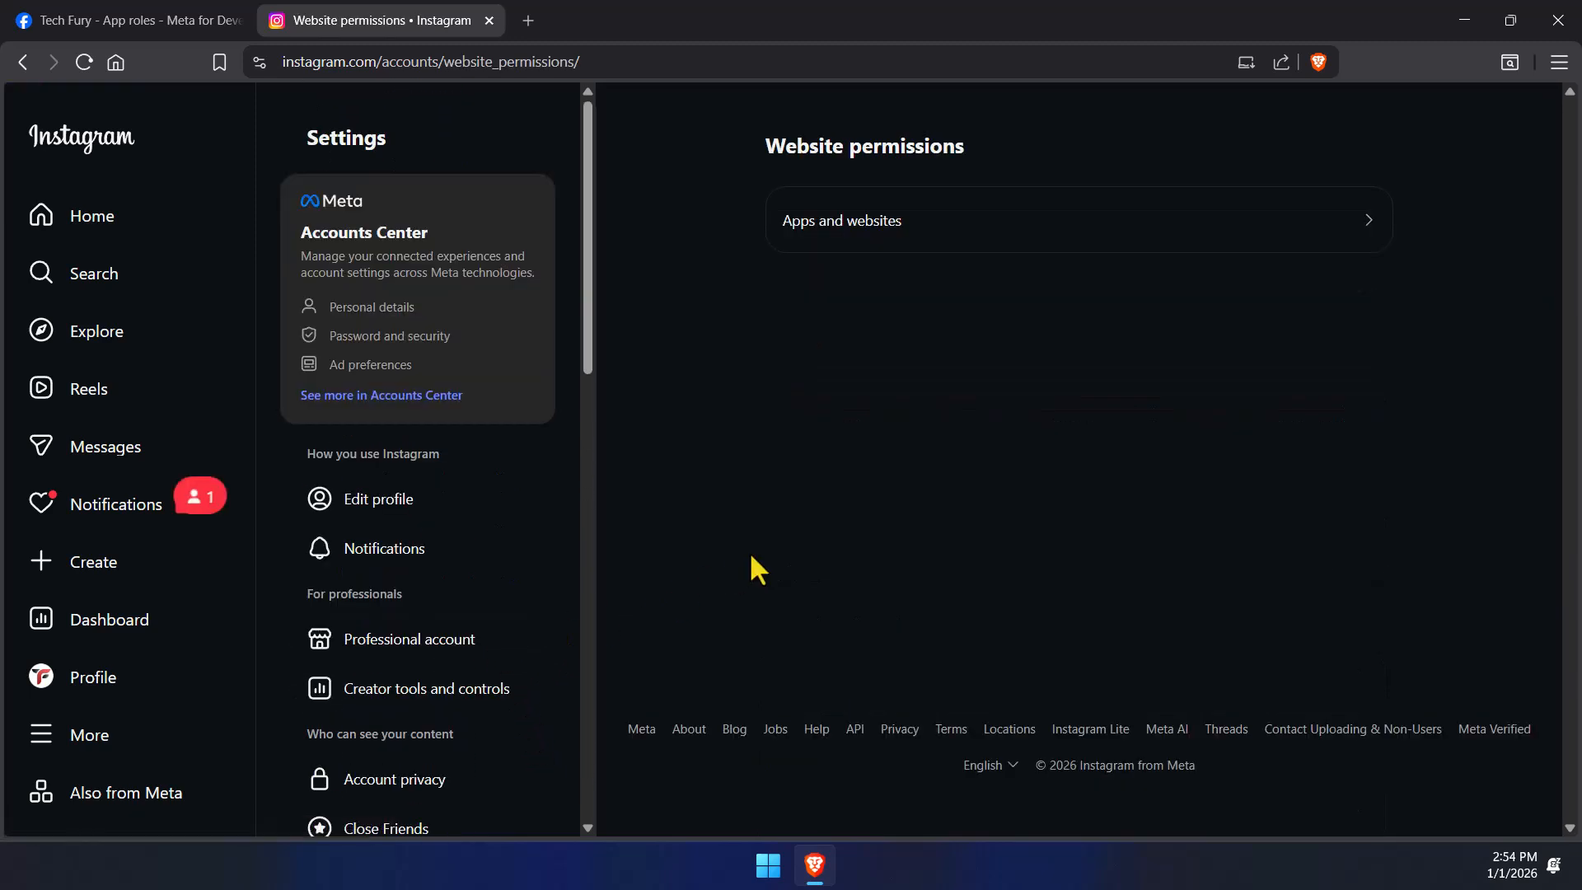
- Accept the Tech Fury-IG tester invitation under Apps and websites, and reload the Meta app's Roles page
click(816, 223)
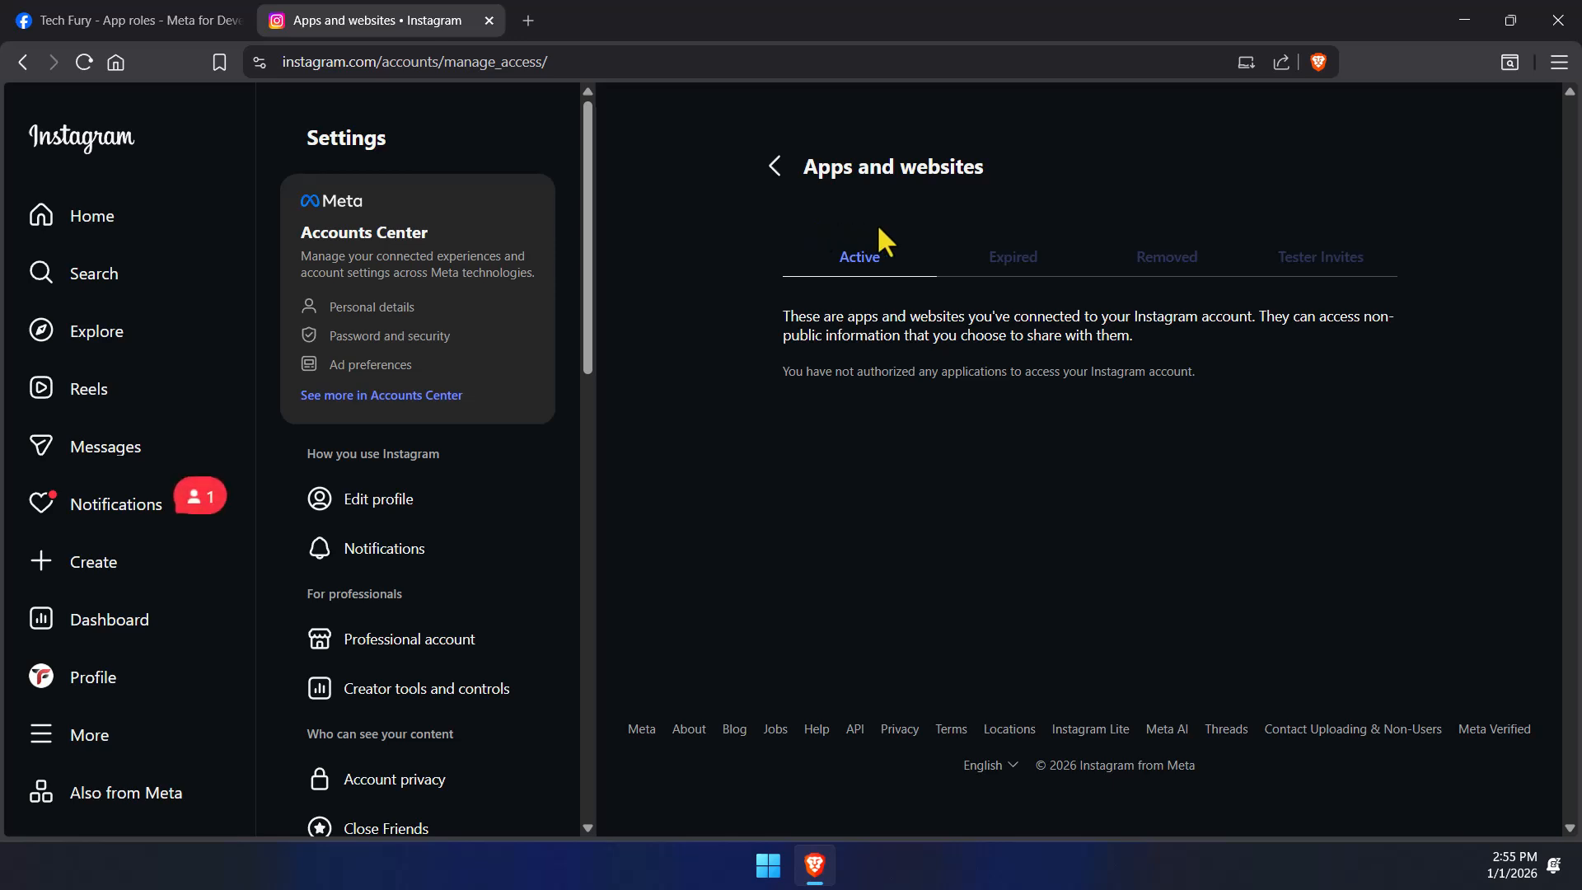
click(1306, 262)
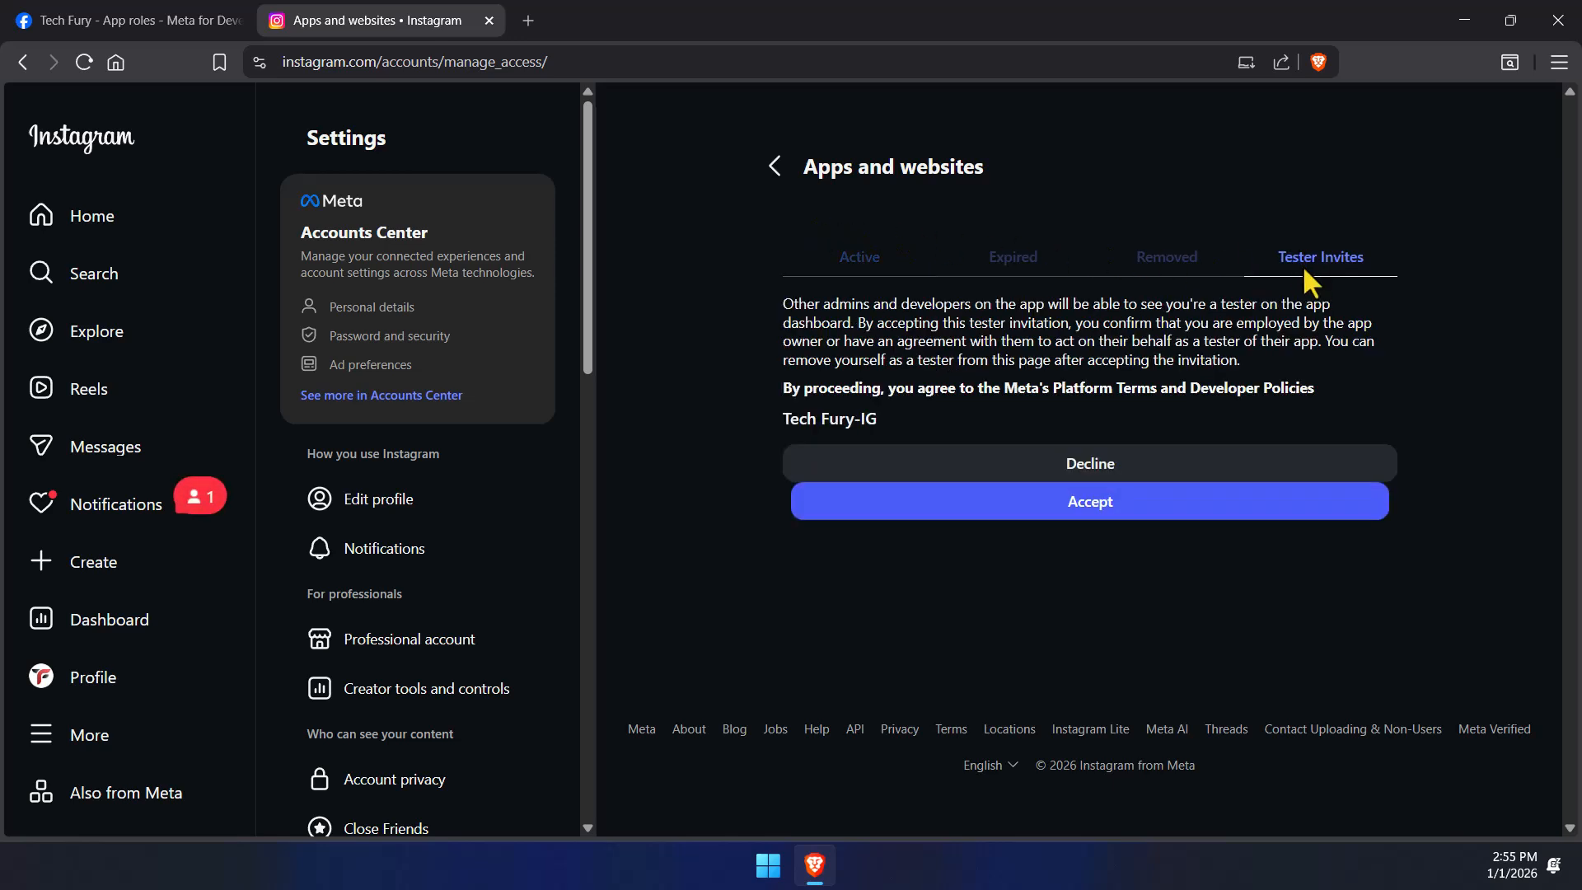
click(1094, 509)
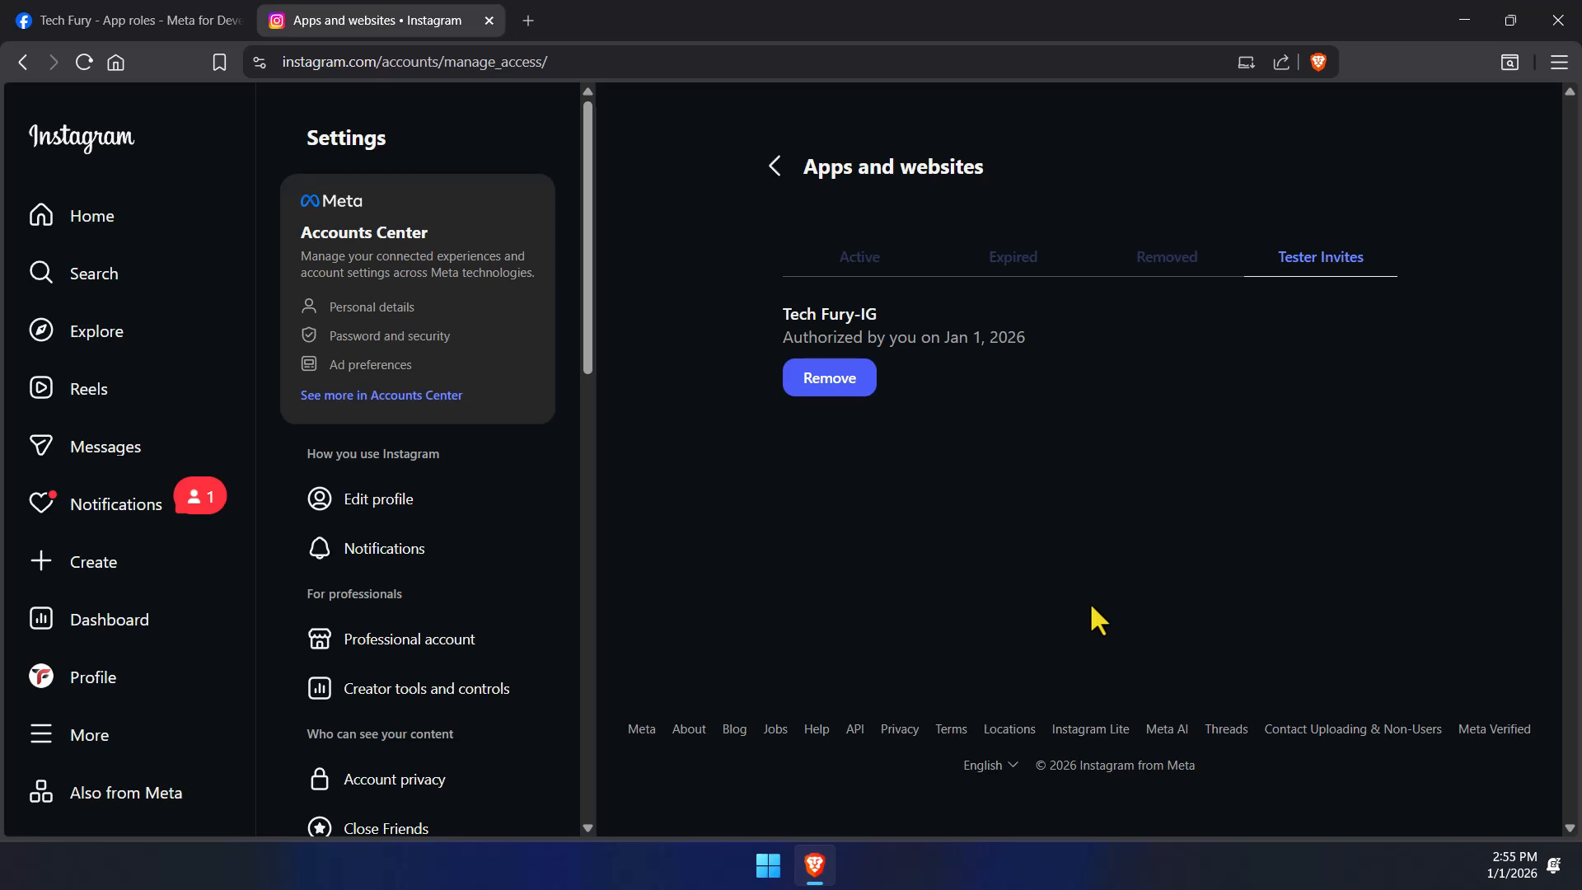
click(136, 23)
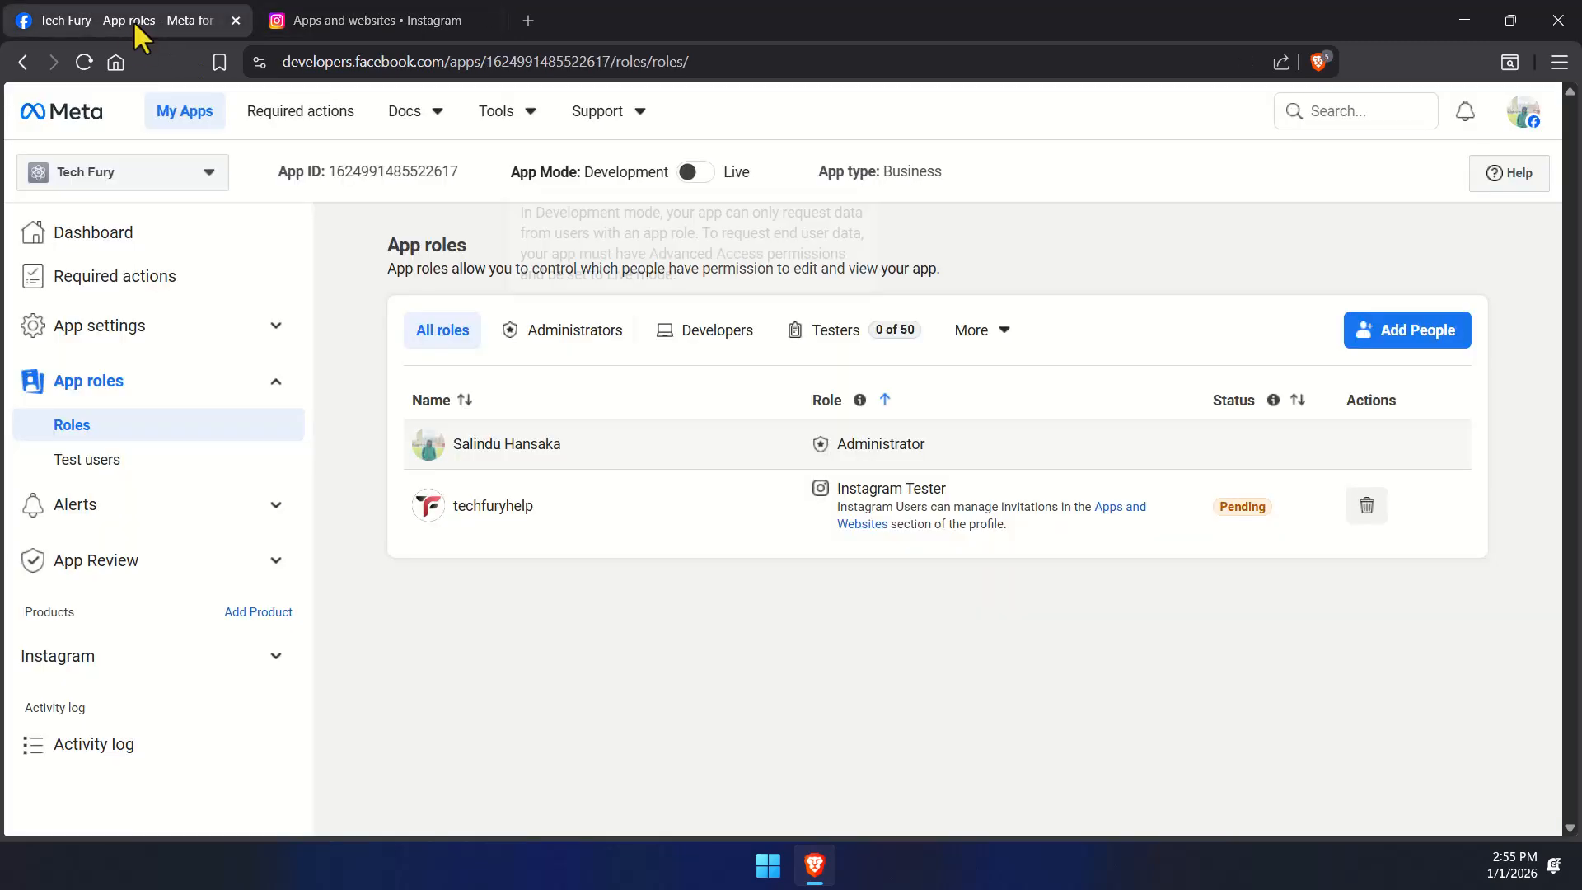
click(81, 62)
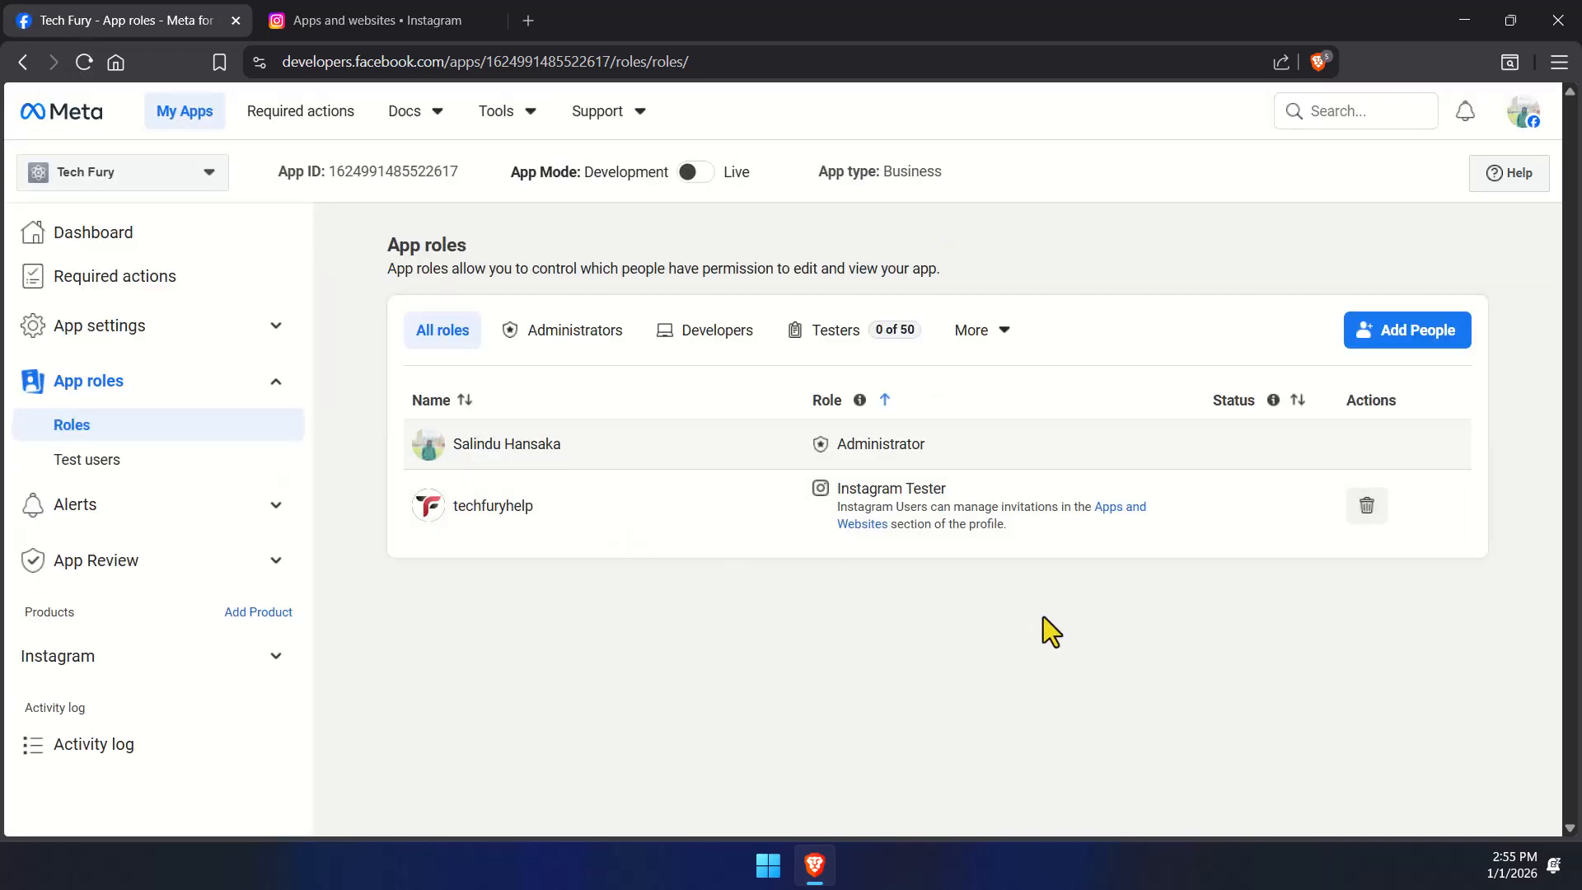
- Open the Instagram product's API setup with Instagram login and expand the Generate access tokens section
click(264, 657)
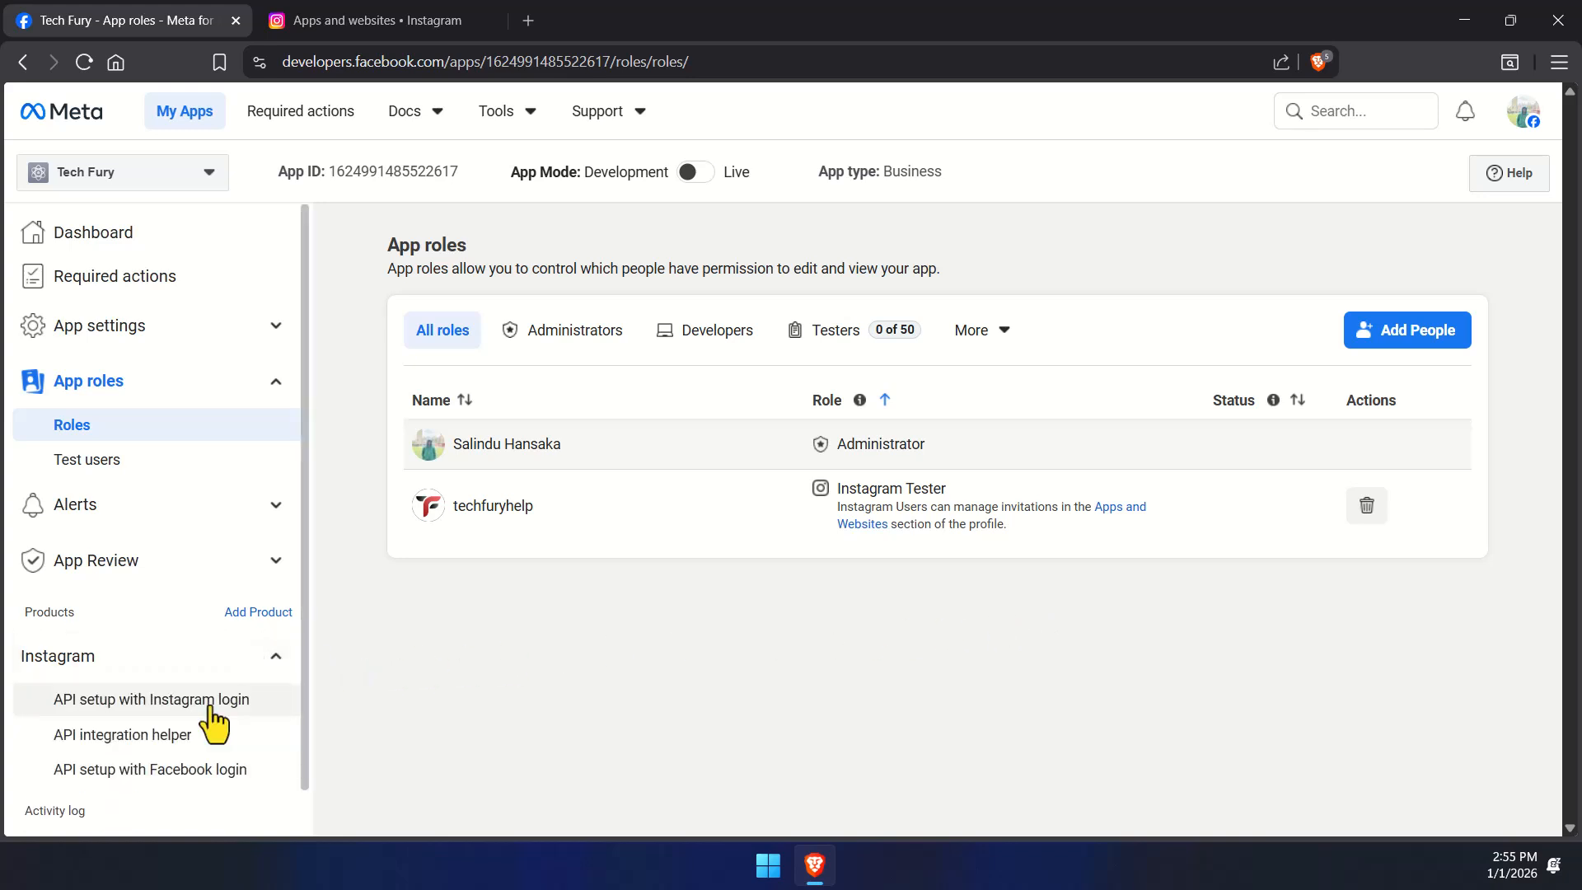
click(213, 702)
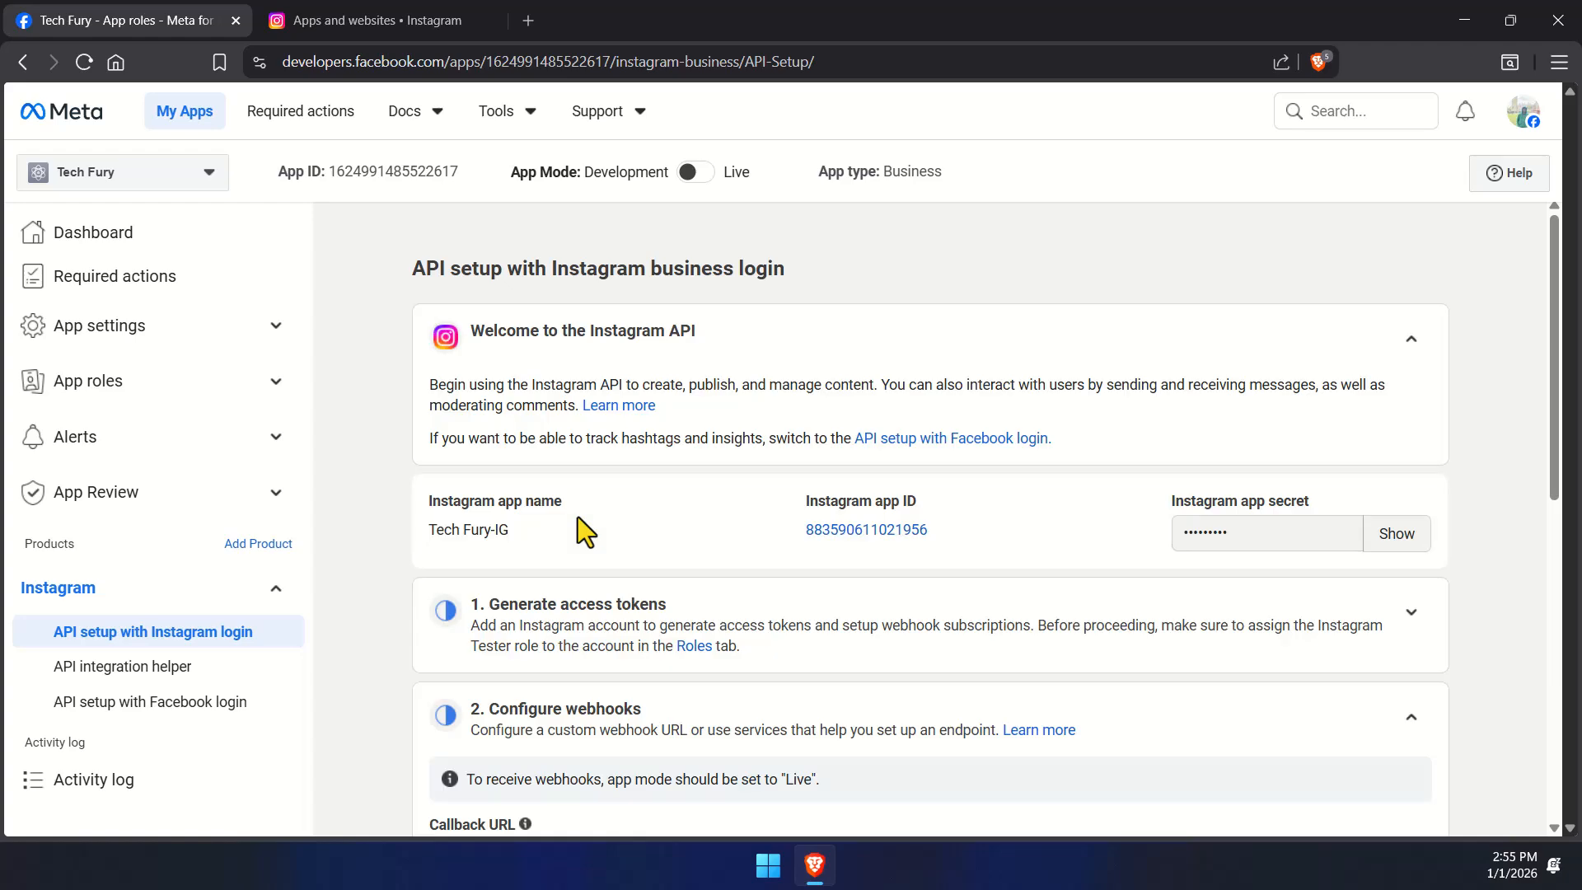
scroll(636, 524, down, 3)
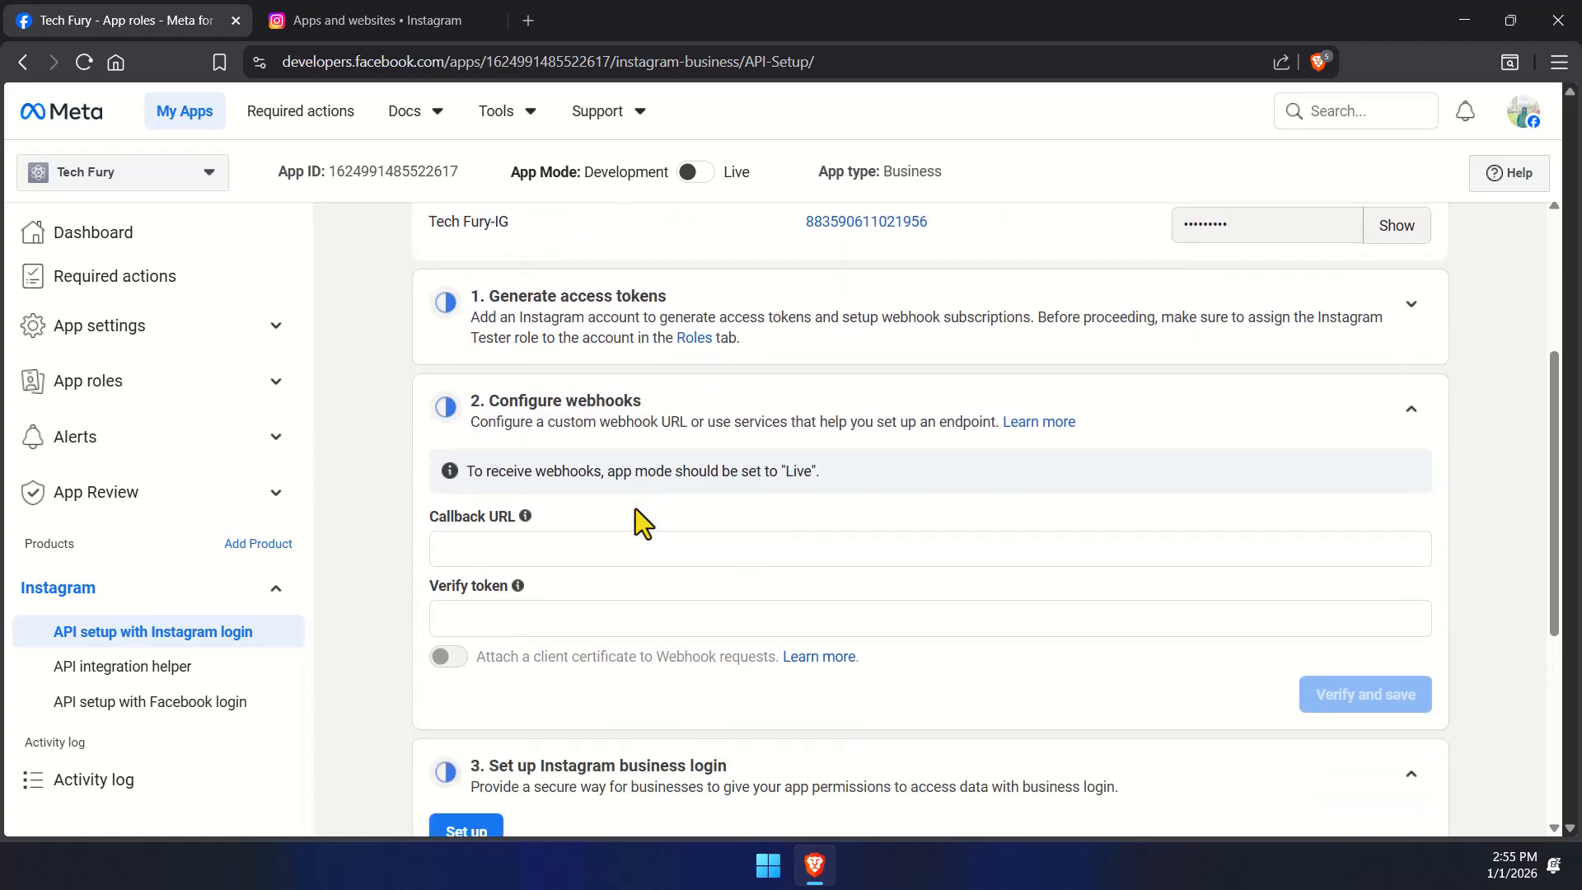
scroll(636, 509, down, 2)
scroll(635, 509, up, 2)
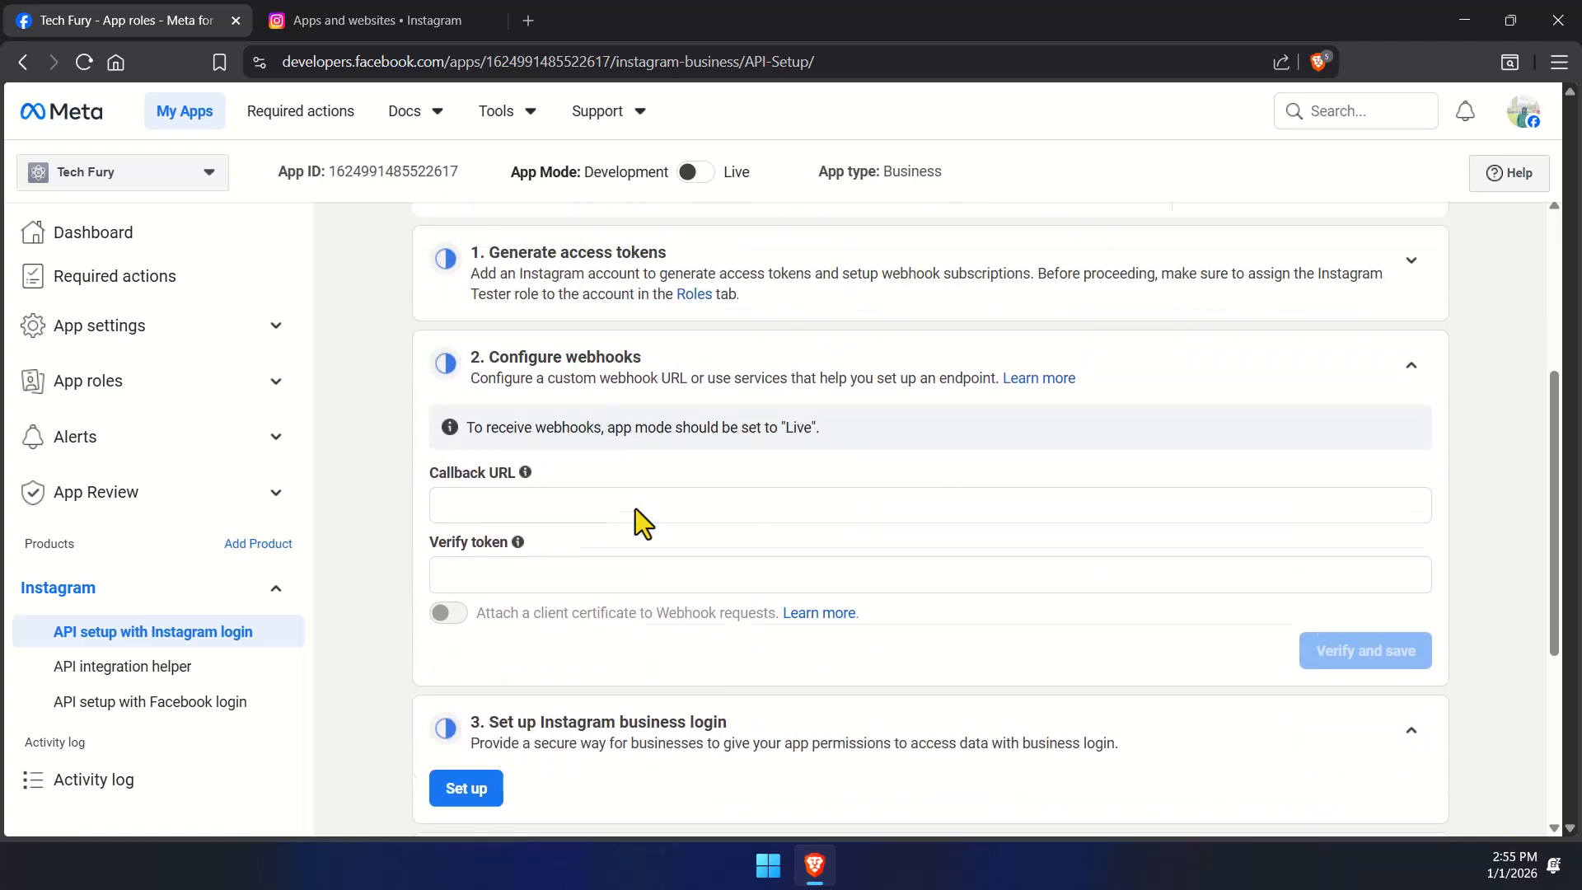
scroll(636, 510, up, 1)
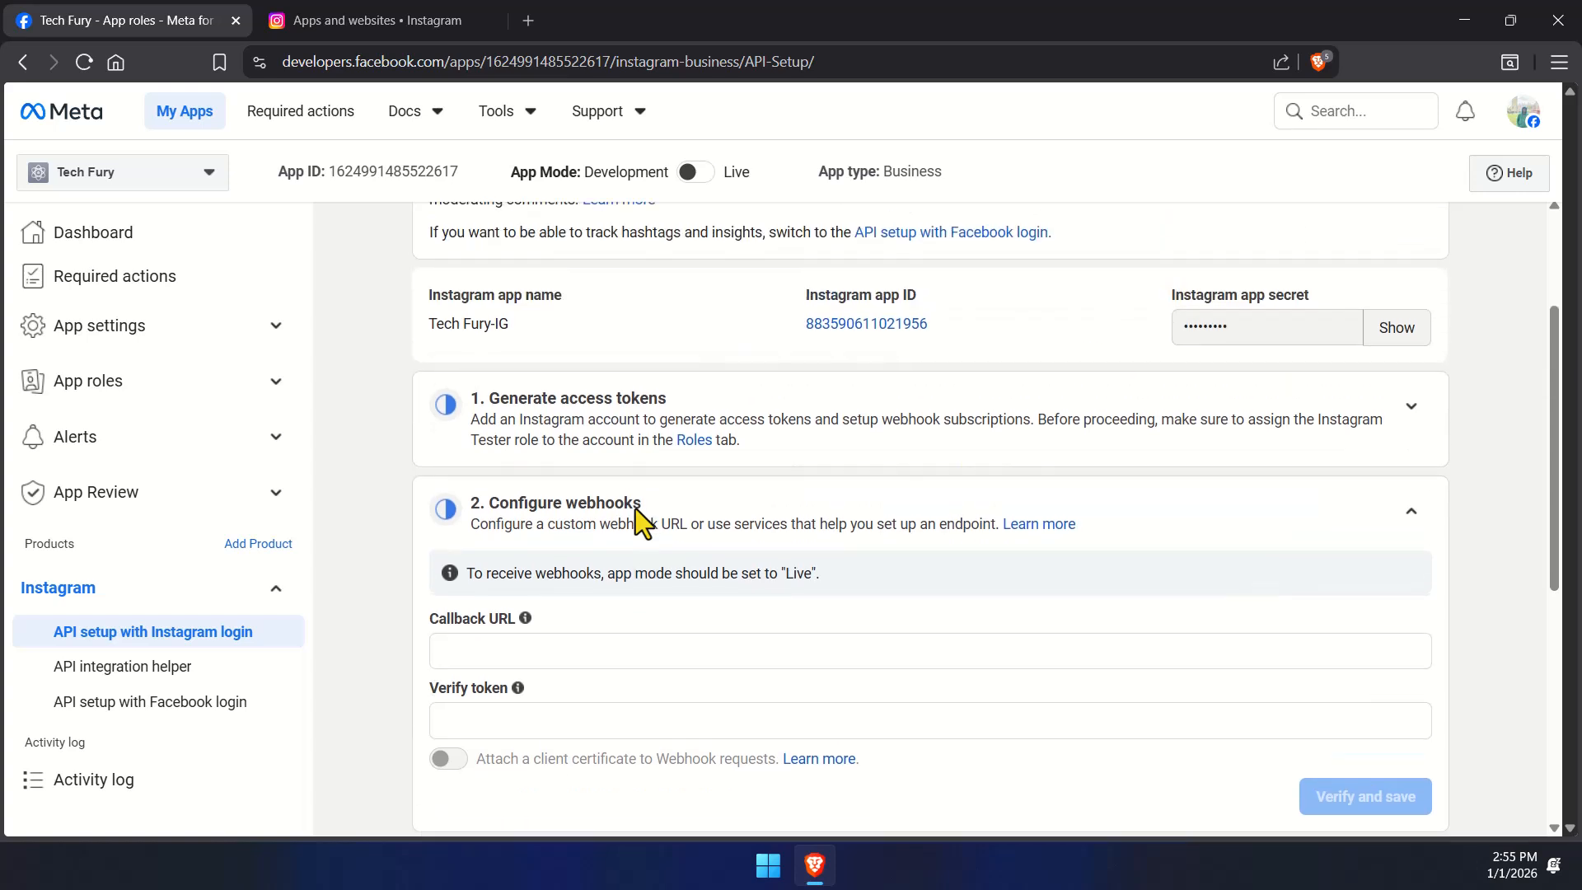
click(1412, 408)
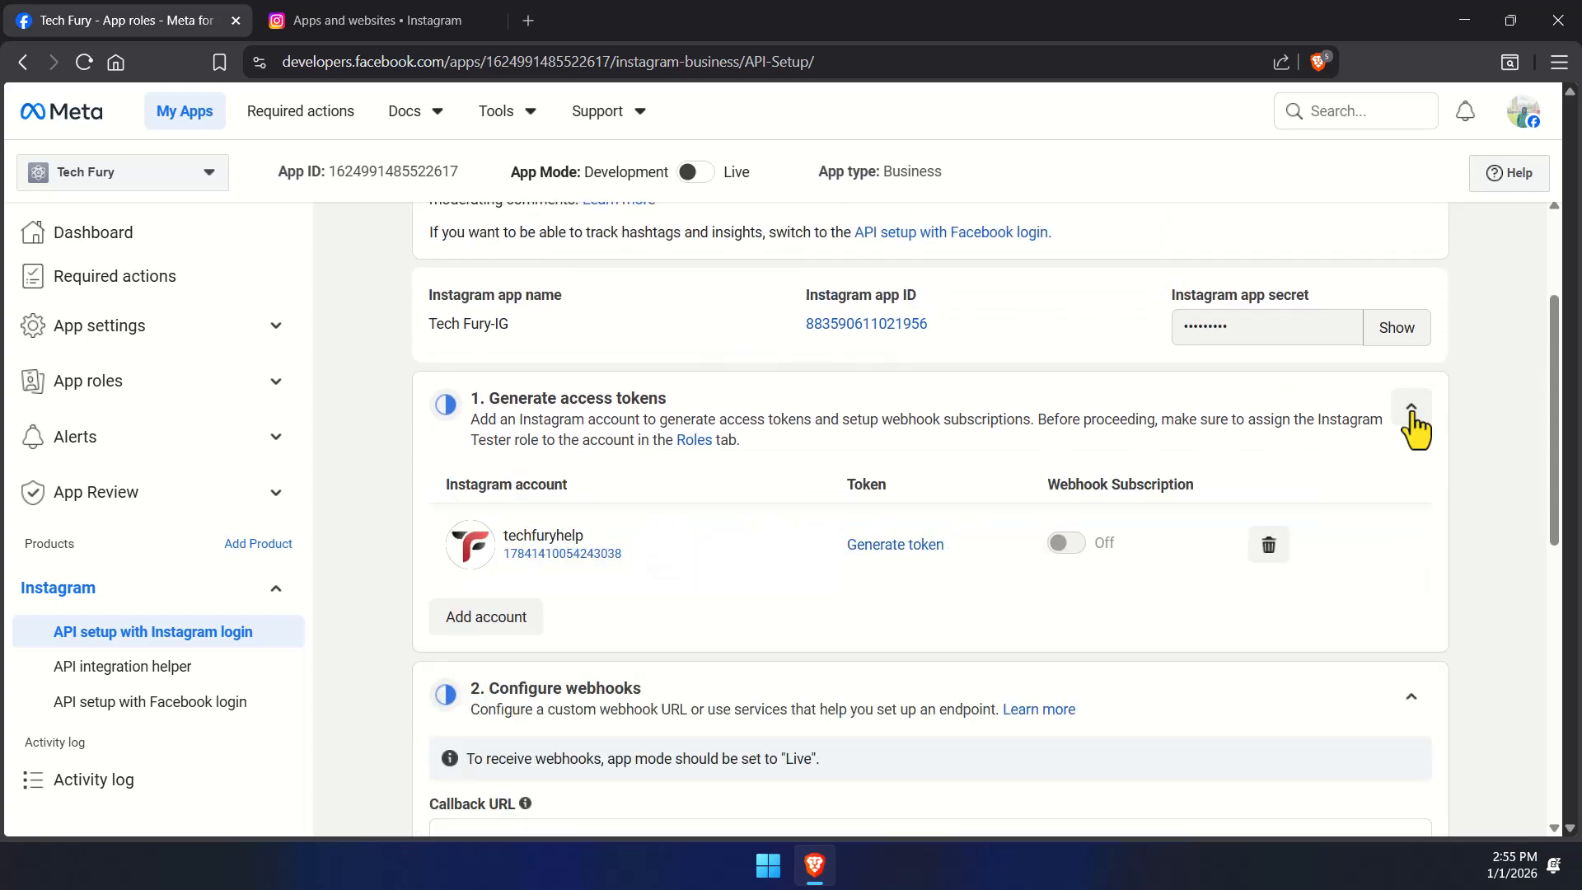
- Generate a token for the techfuryhelp account, logging in with its username and password and choosing the techfuryhelp profile
click(898, 546)
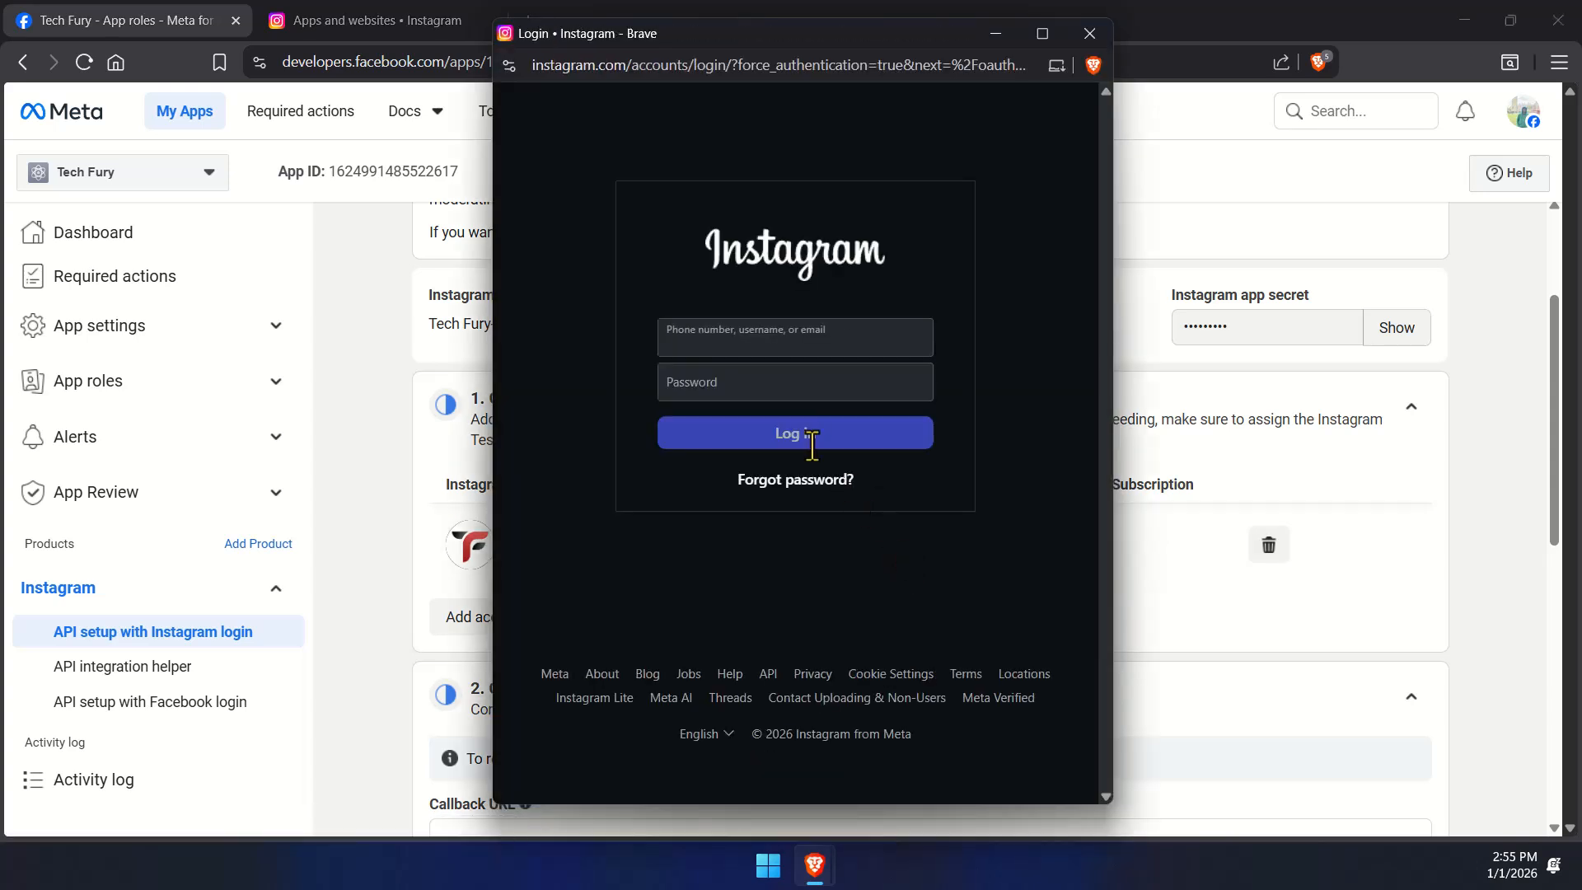
click(728, 343)
click(809, 388)
click(763, 381)
text(••••)
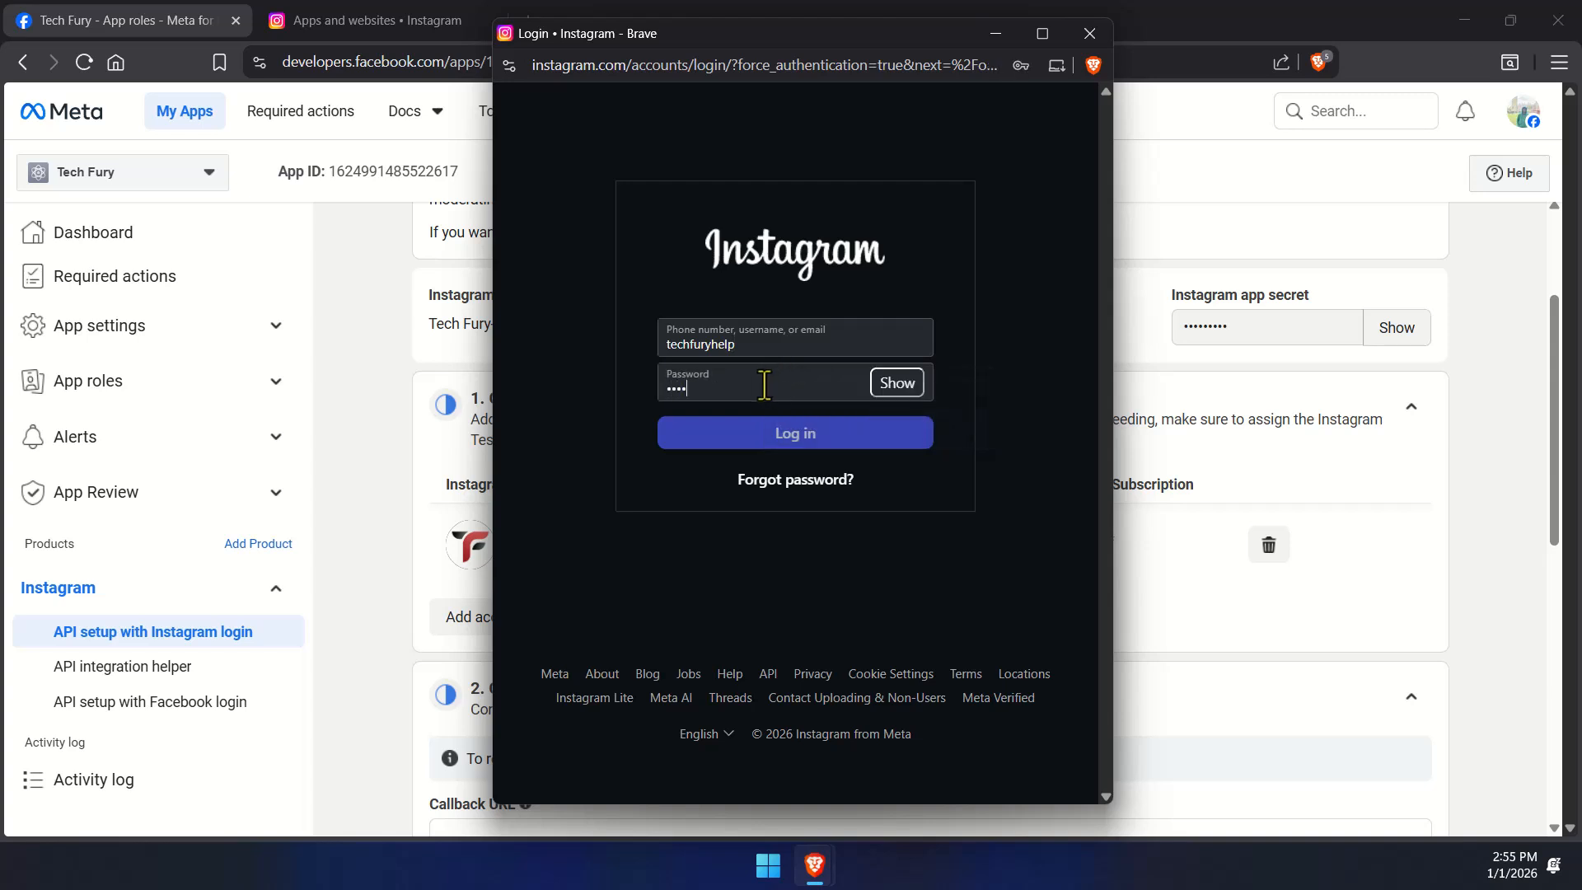
text(••)
click(772, 434)
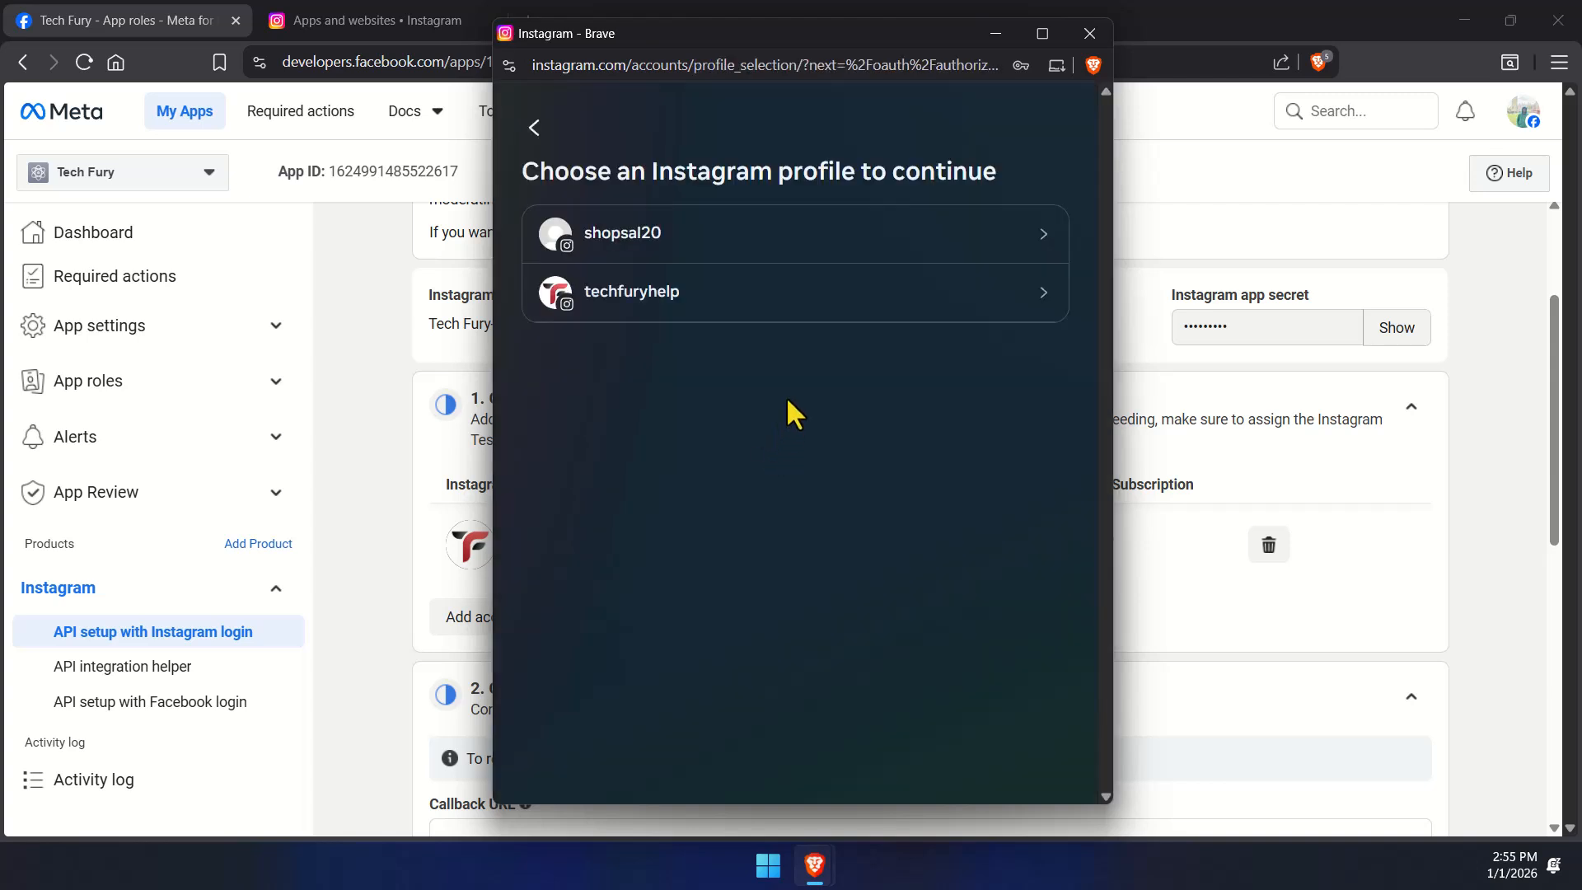
click(821, 312)
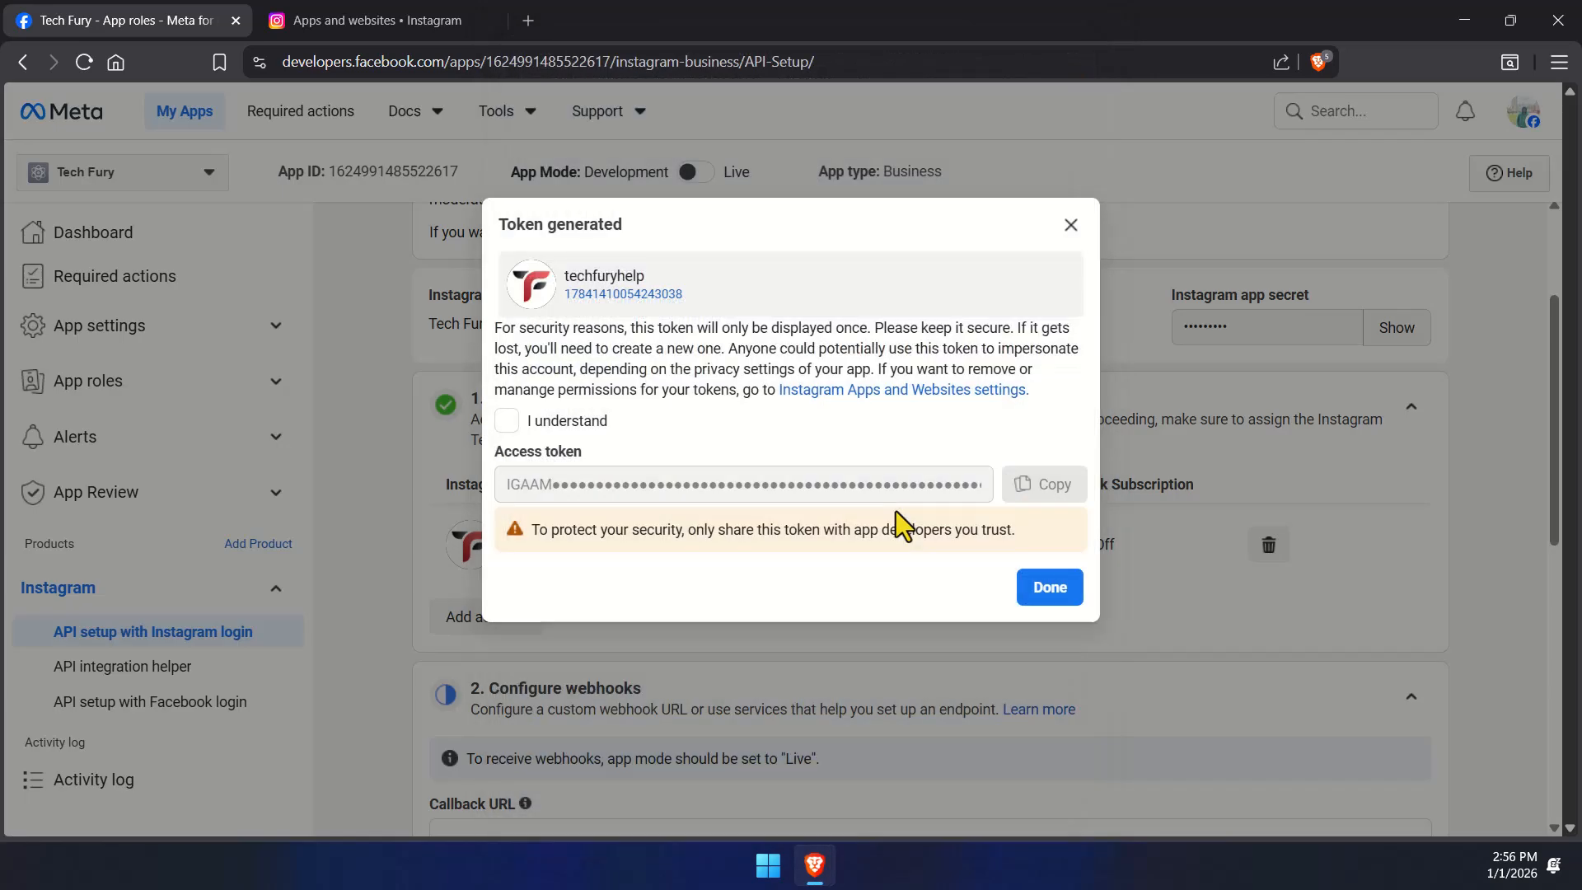
- Acknowledge the token security notice, copy the generated access token and finish the token dialog
click(507, 422)
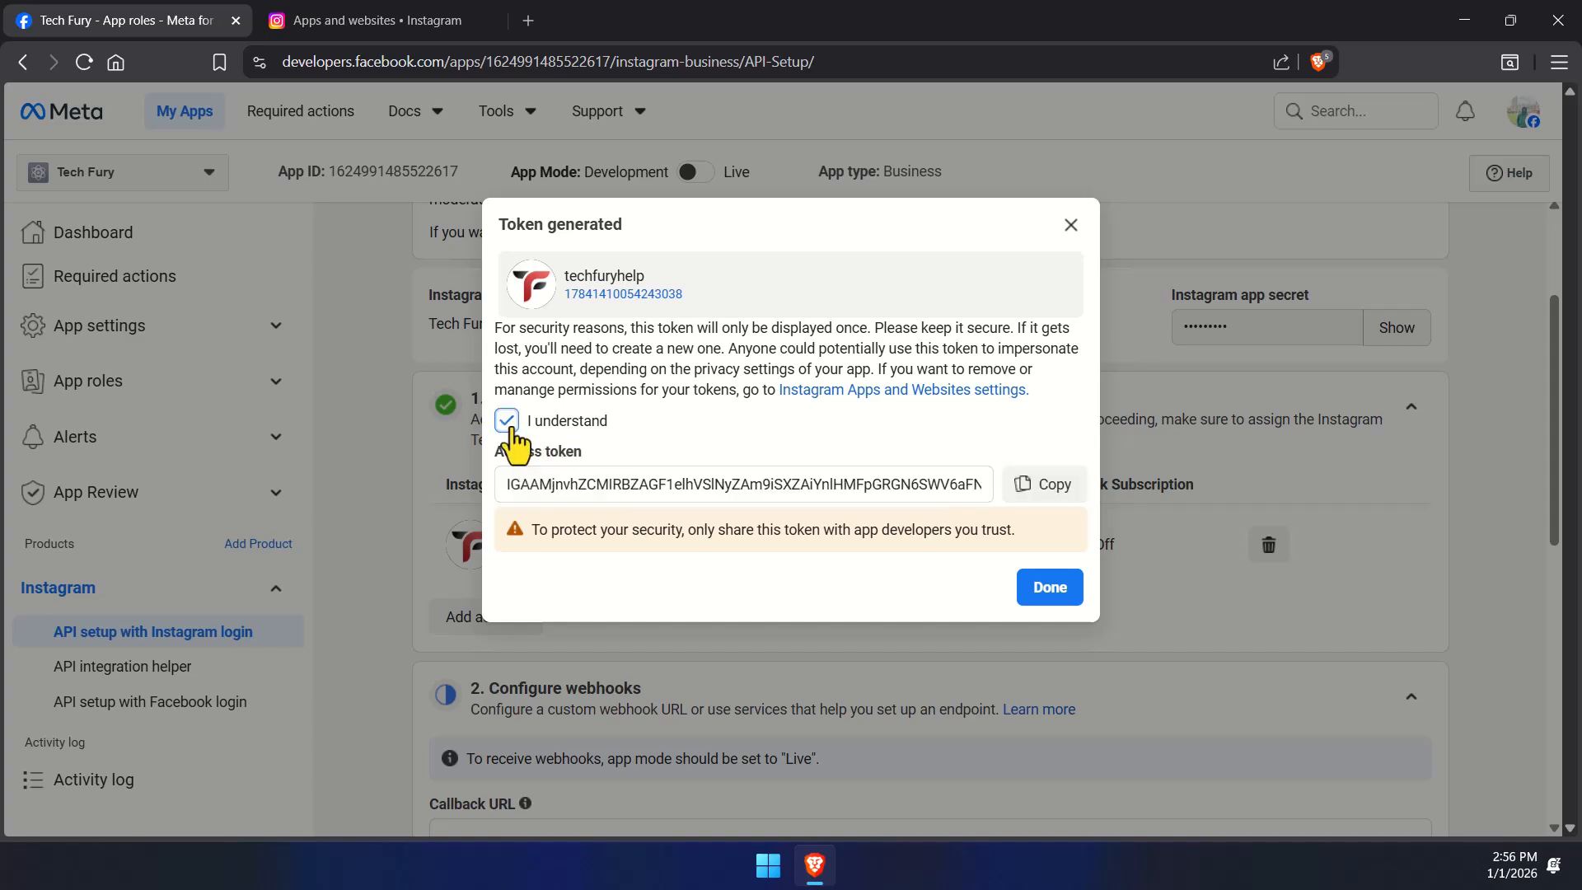
click(1051, 490)
drag(502, 328, 870, 324)
click(853, 464)
click(1026, 488)
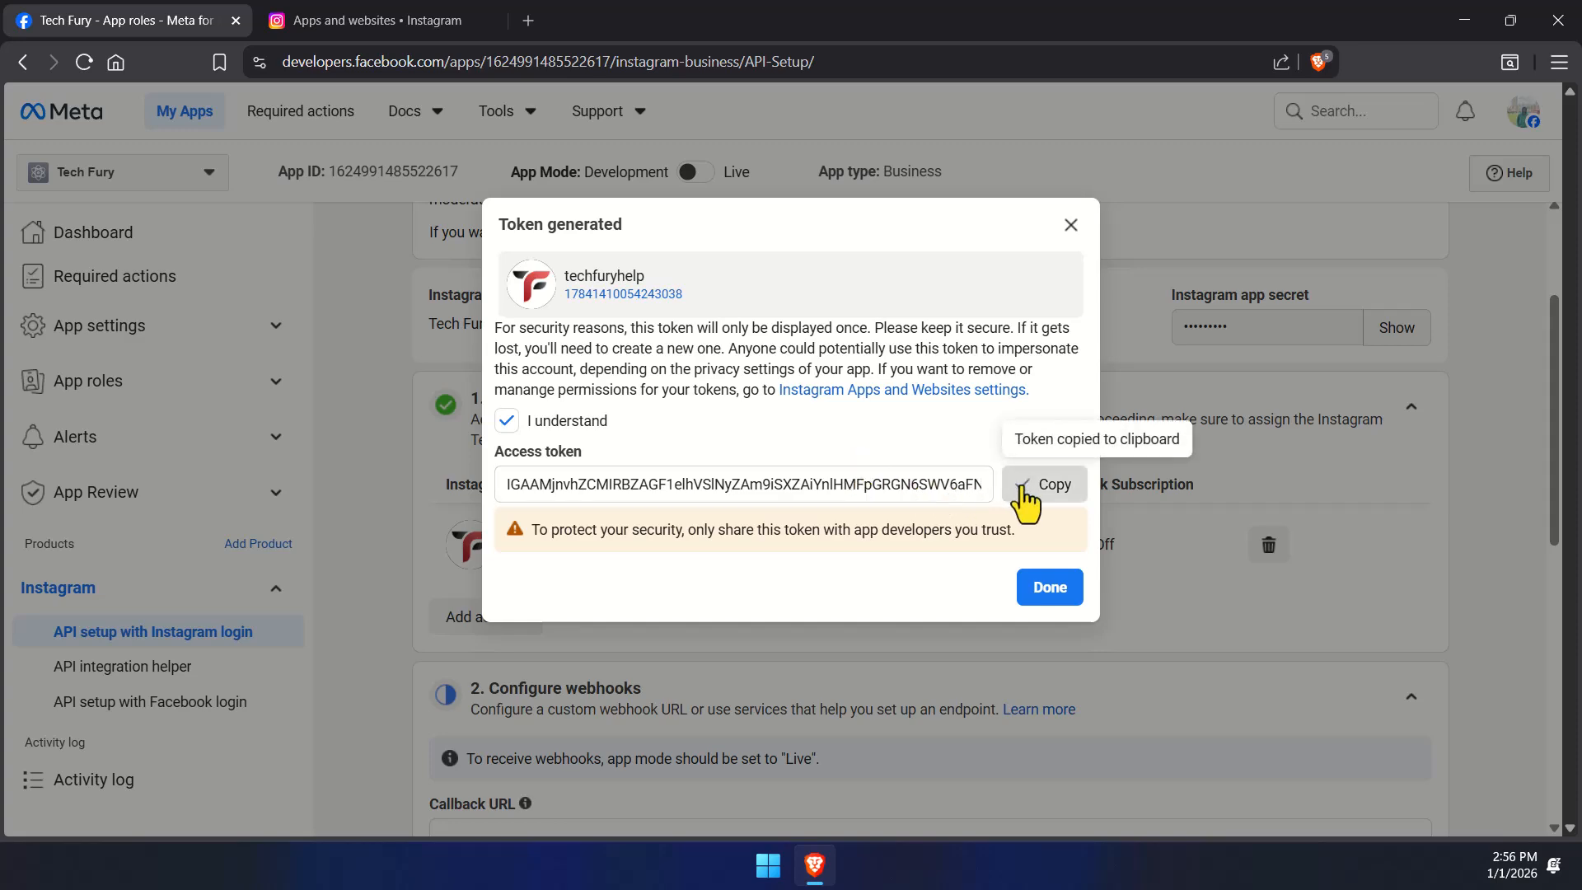
click(1049, 588)
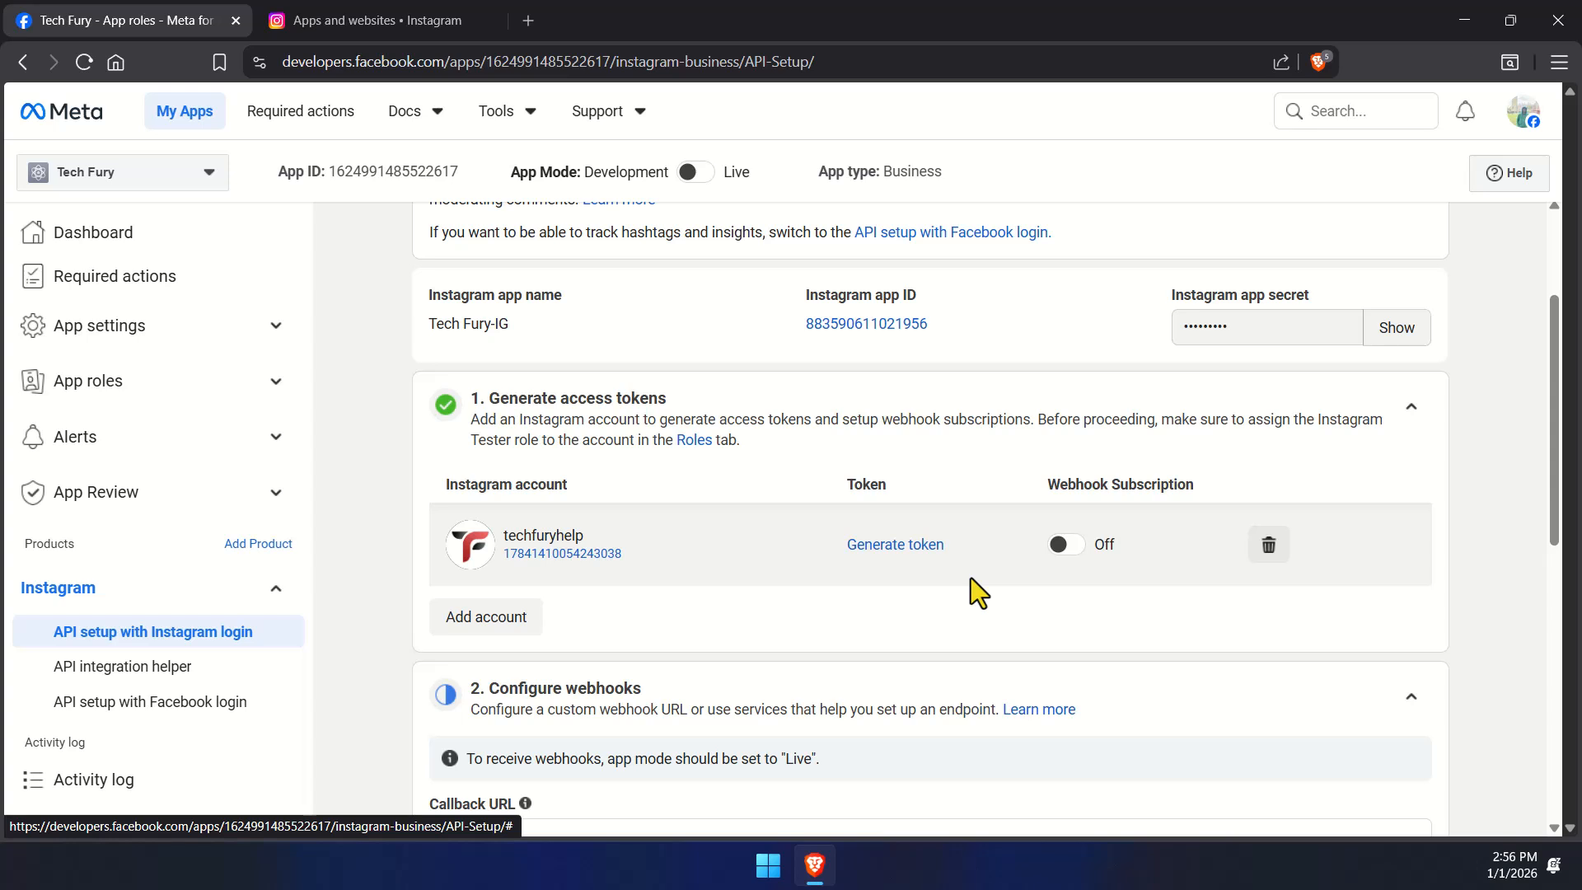